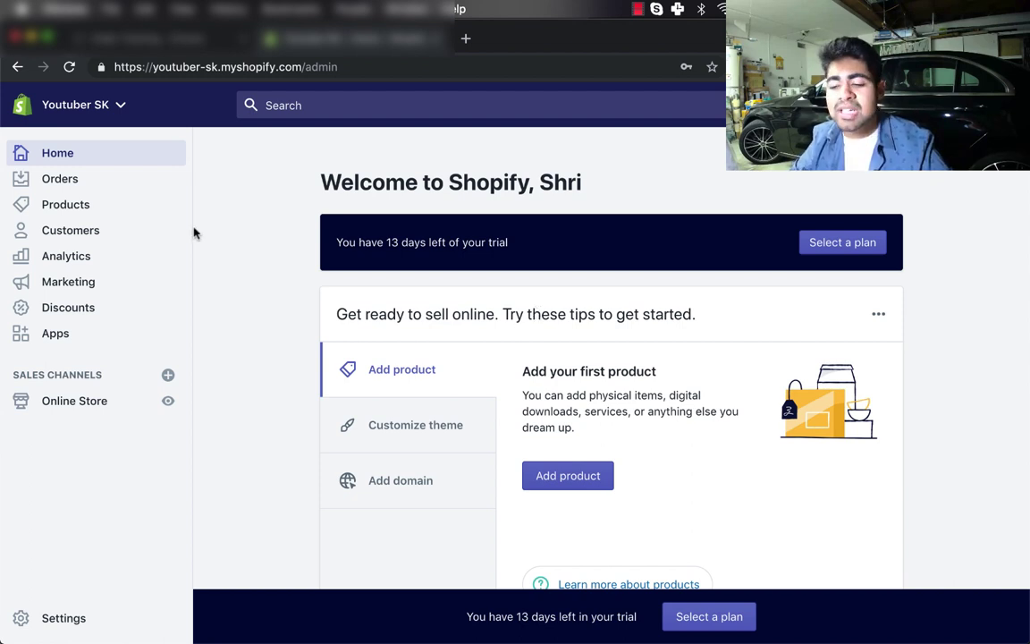
- Switch to the example order tracking page and review its introduction, numbered tracking instructions and closing notes
click(179, 37)
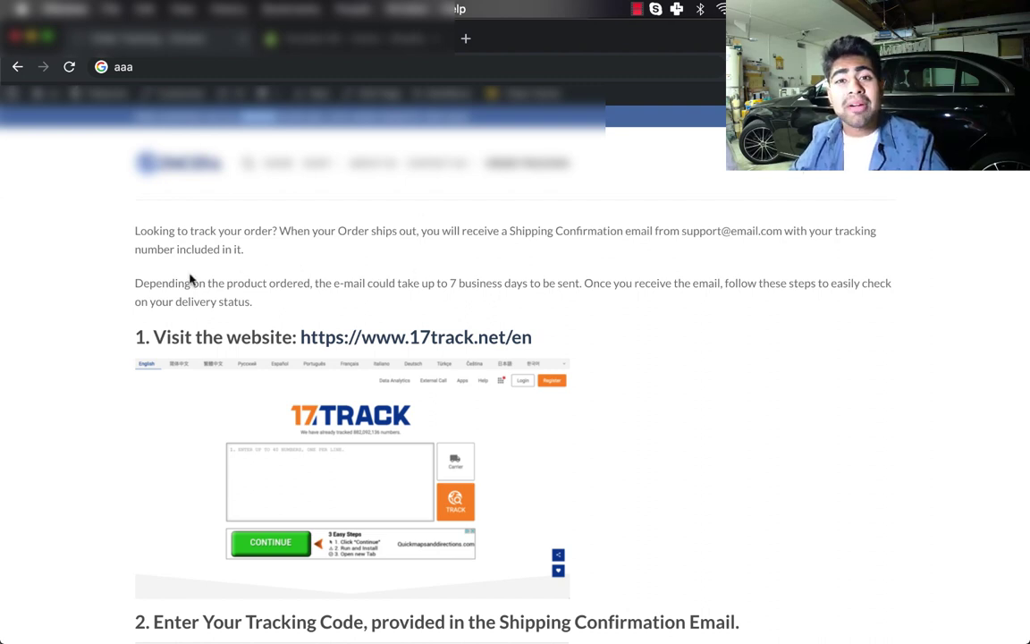
scroll(190, 280, down, 5)
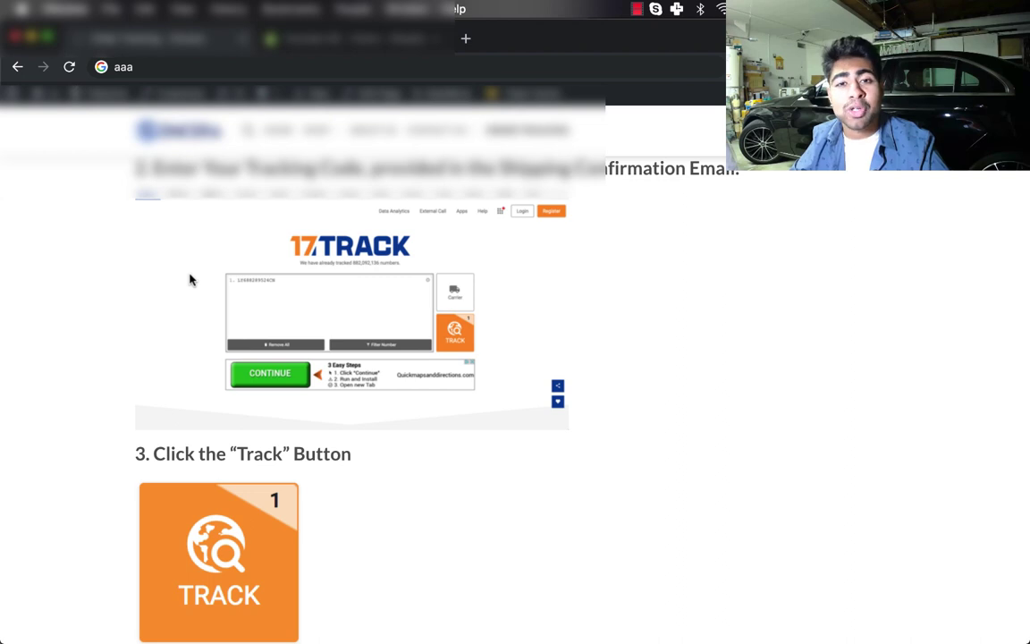
scroll(189, 280, down, 3)
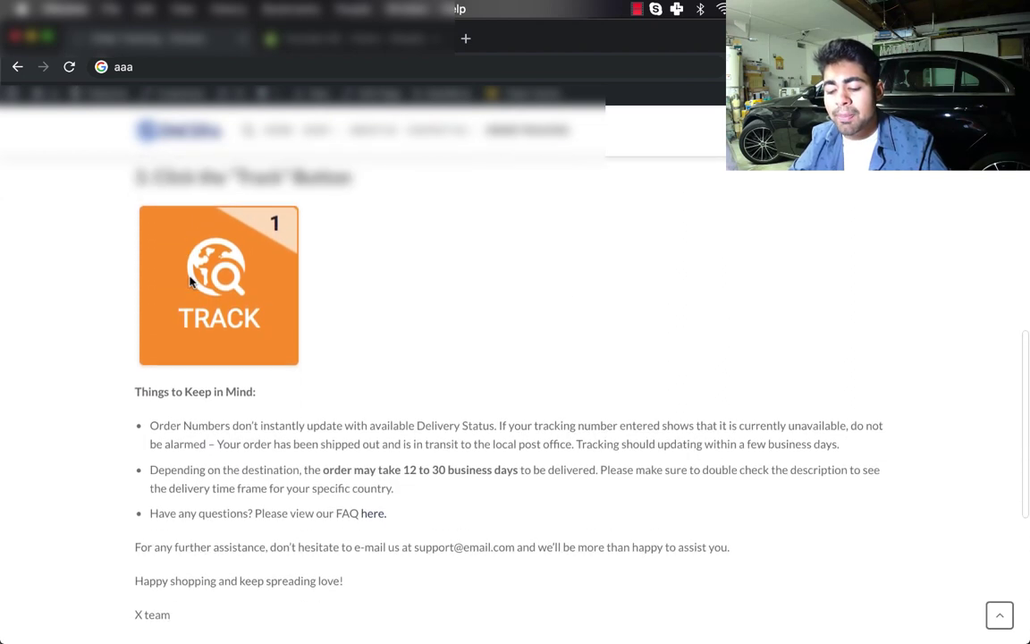
scroll(190, 276, up, 8)
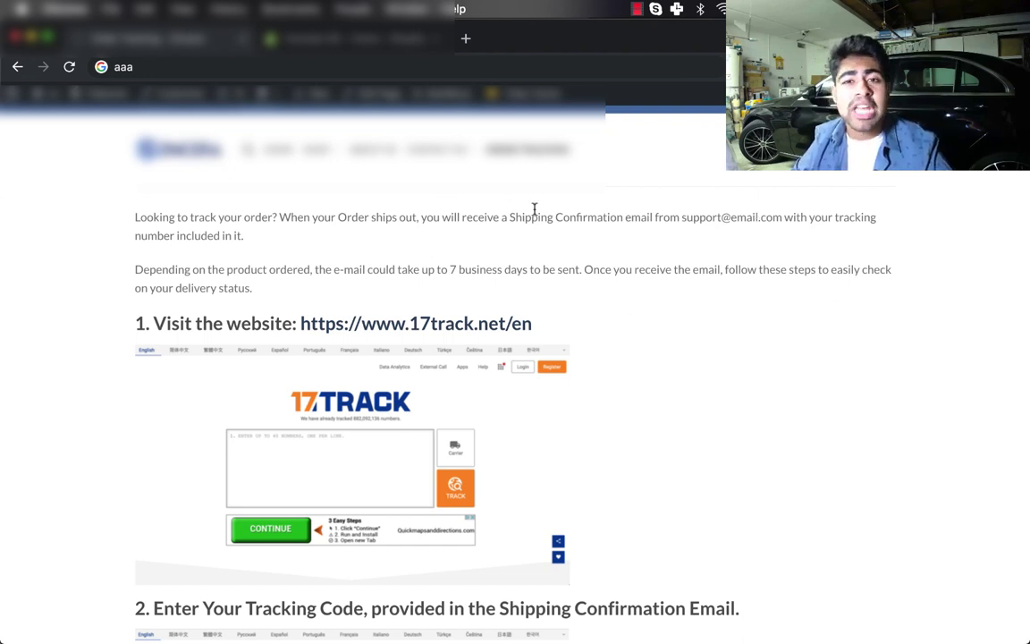
scroll(534, 209, down, 2)
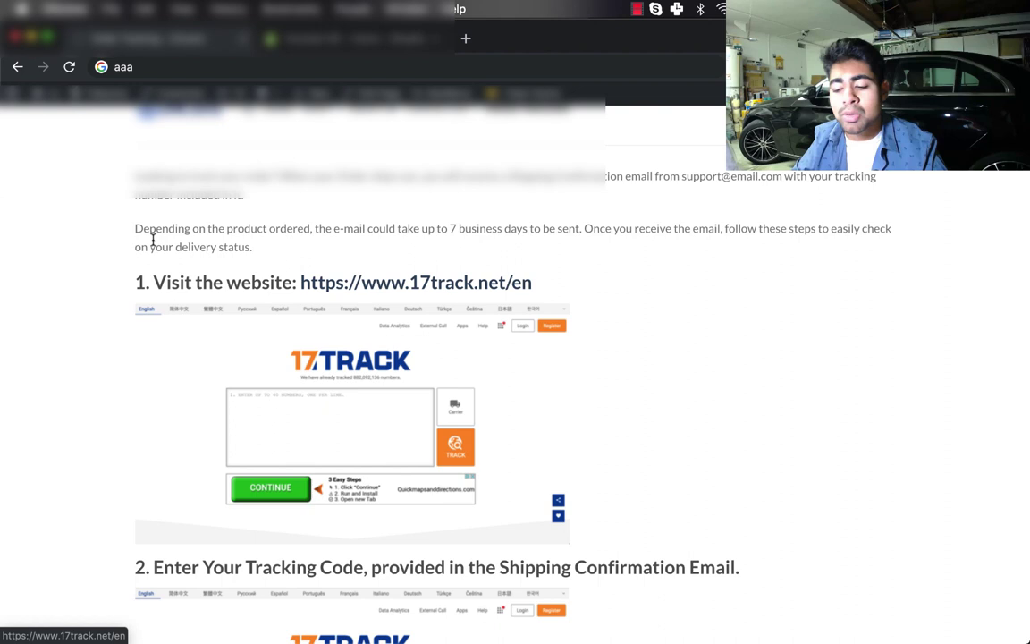
right_click(497, 295)
click(532, 299)
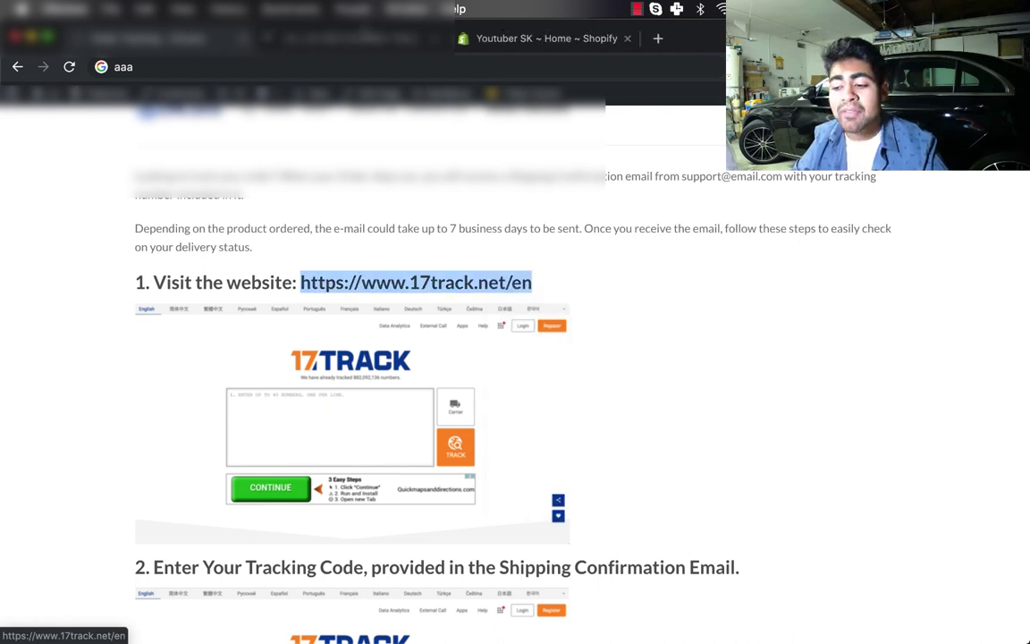
key(ctrl+Tab)
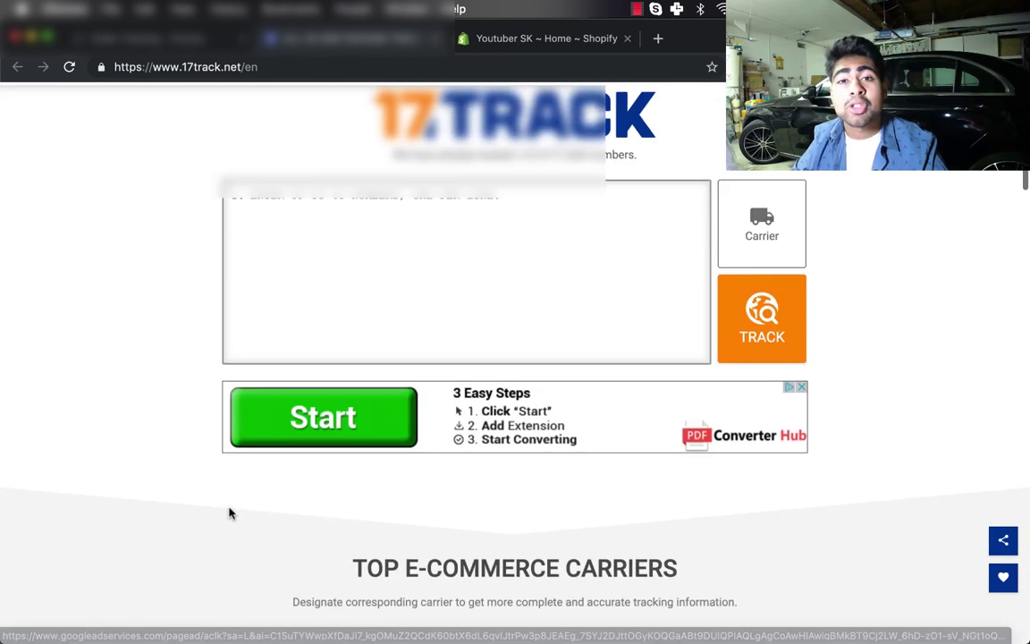
scroll(230, 511, down, 2)
scroll(268, 491, up, 2)
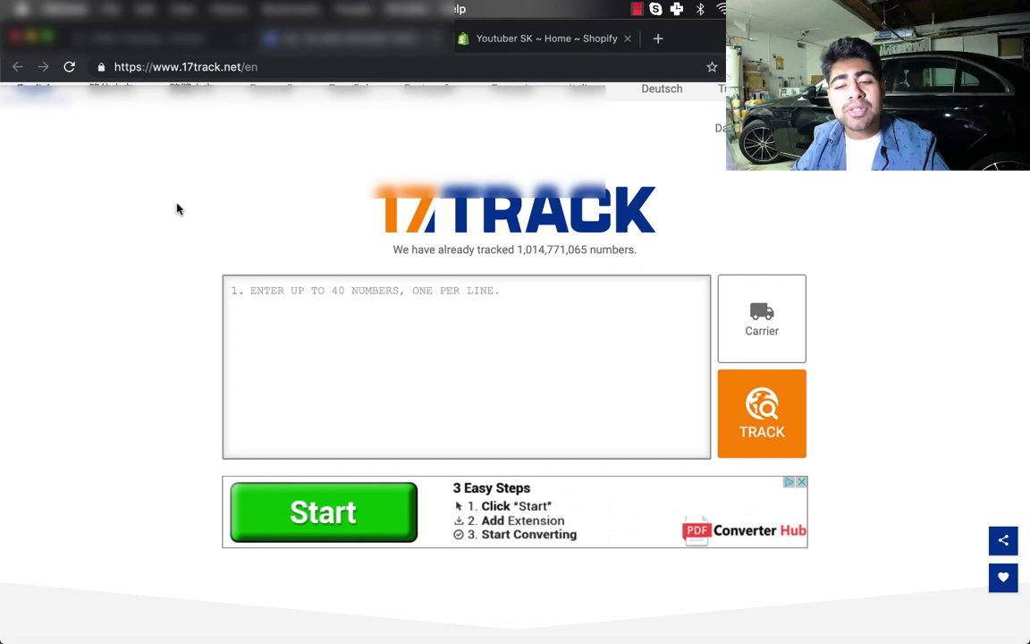
- Return to the example page and read through steps 1 to 3 and the "Things to Keep in Mind" notes
click(157, 44)
scroll(277, 304, down, 1)
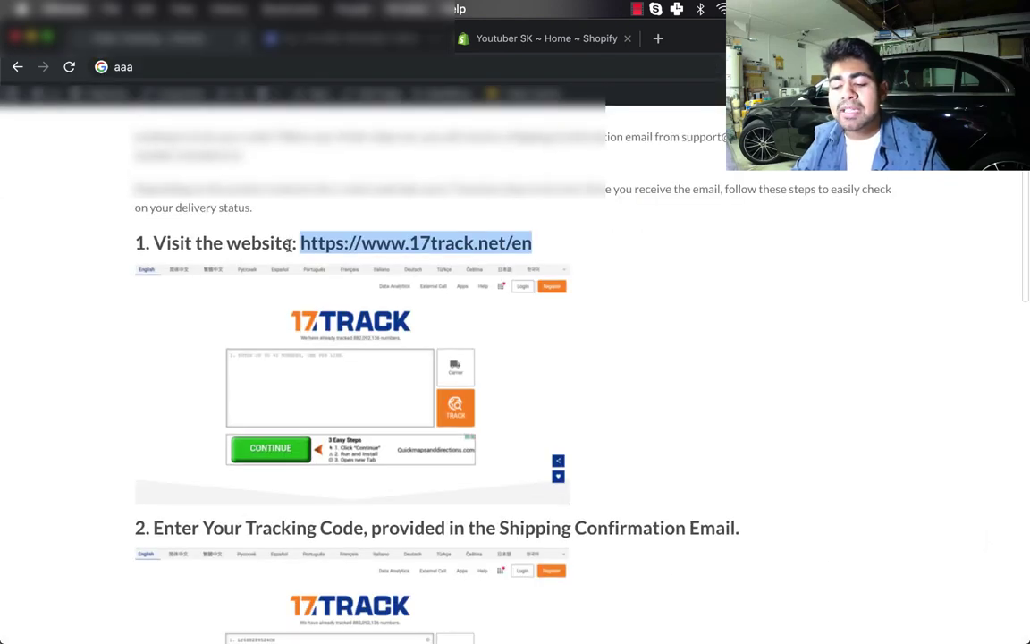
scroll(427, 239, down, 6)
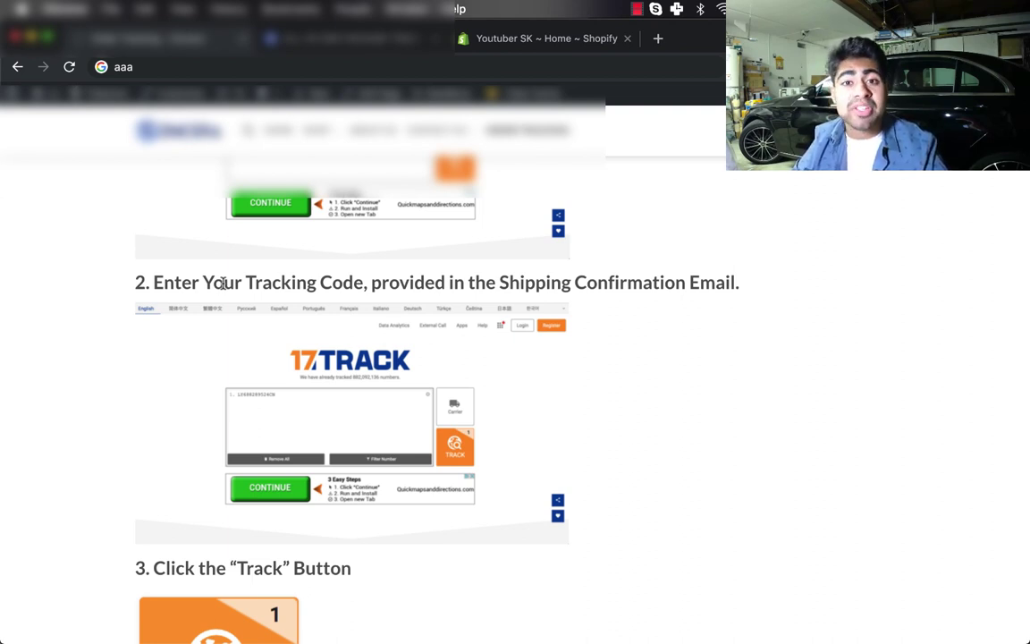
scroll(215, 283, down, 7)
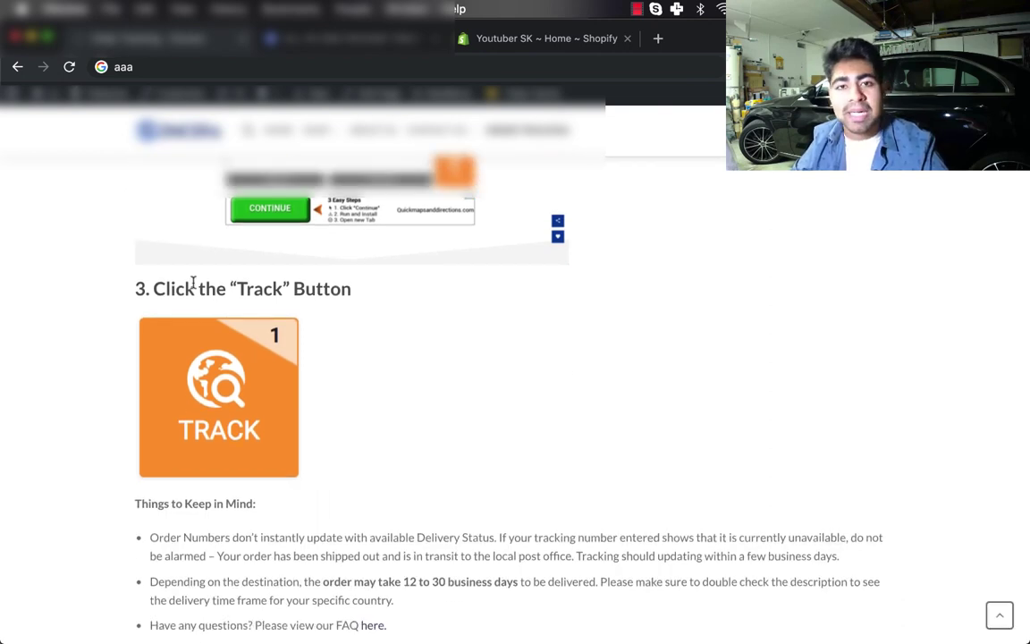
scroll(193, 283, down, 4)
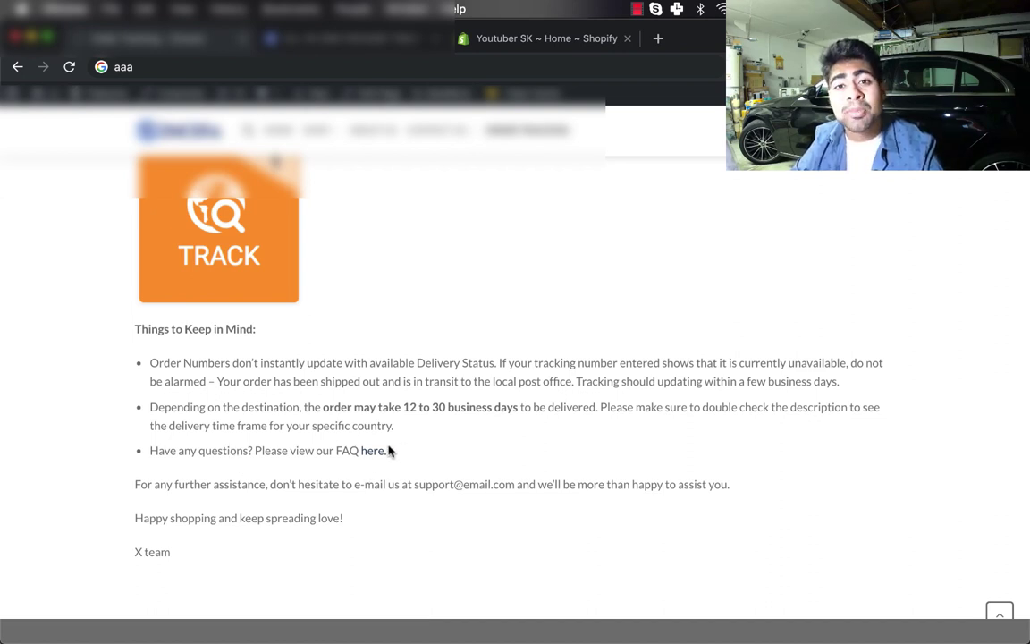
scroll(389, 451, up, 3)
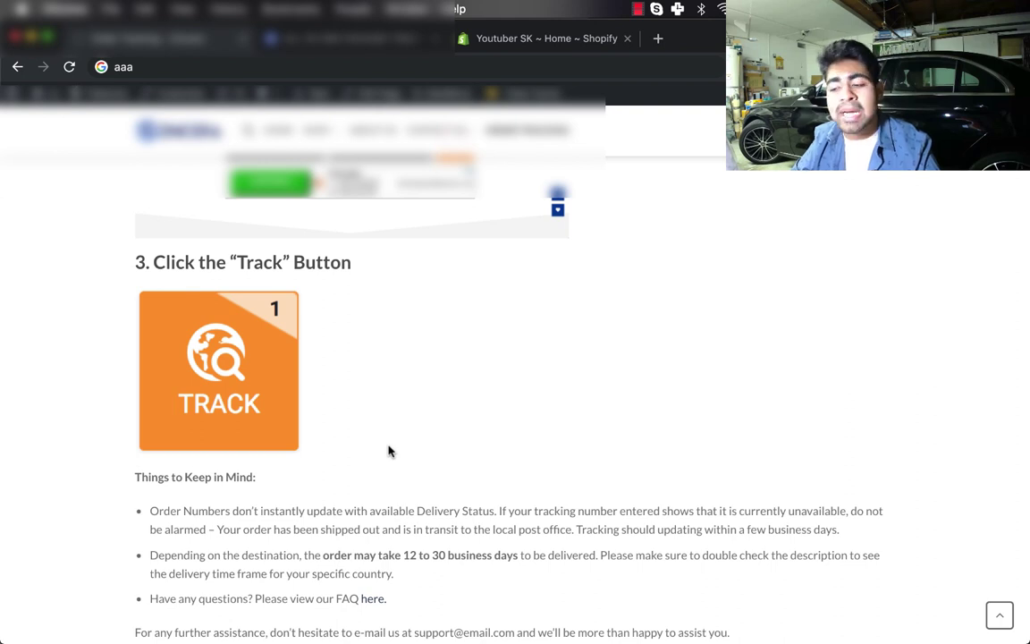
- Switch to the Shopify admin, start a new online store page and title it "Order Tracking"
click(500, 45)
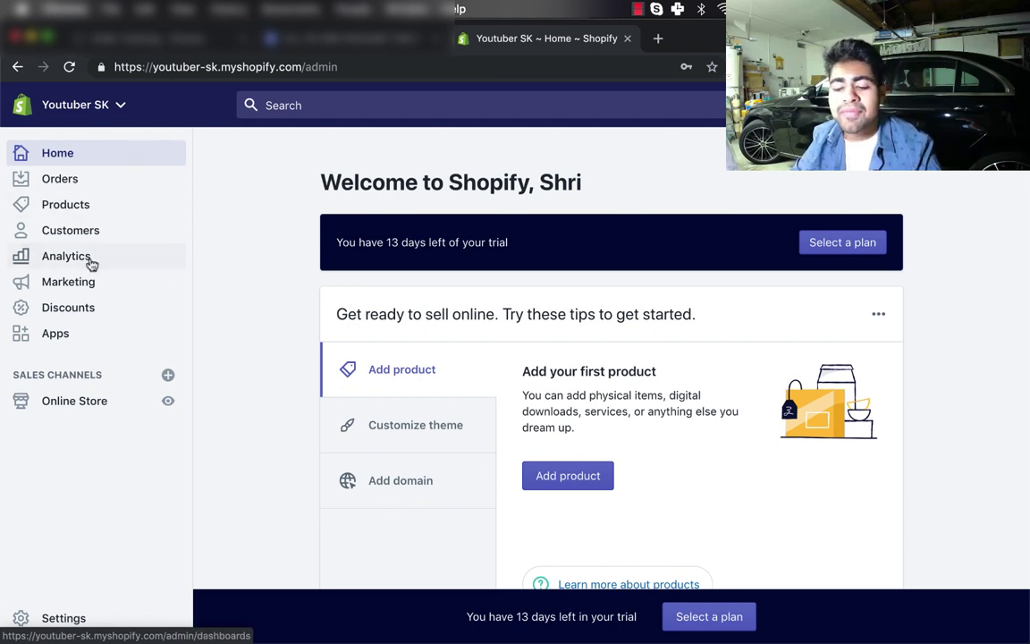
click(57, 409)
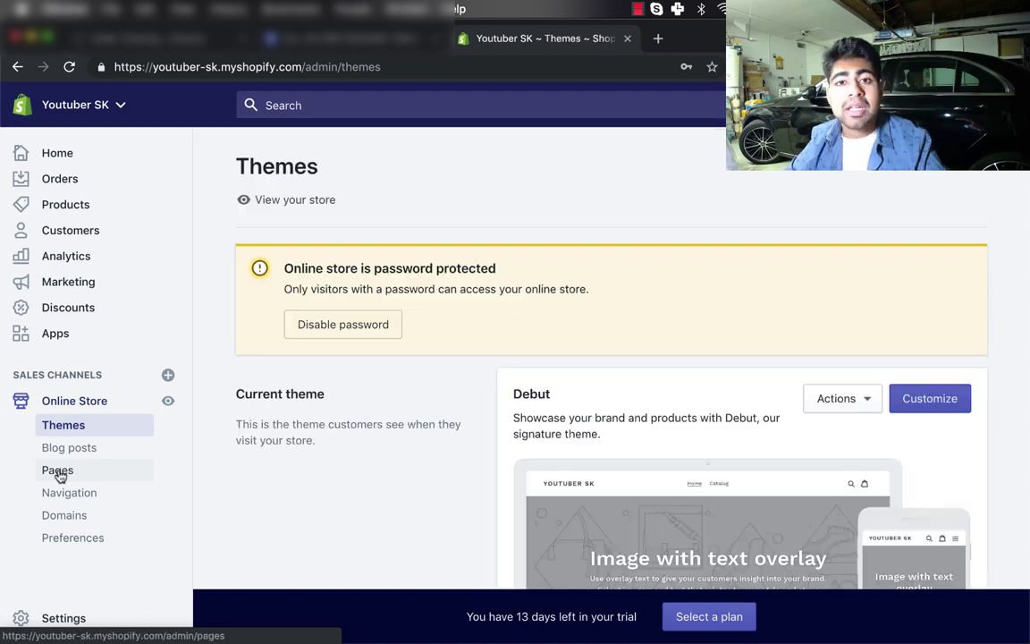
click(74, 468)
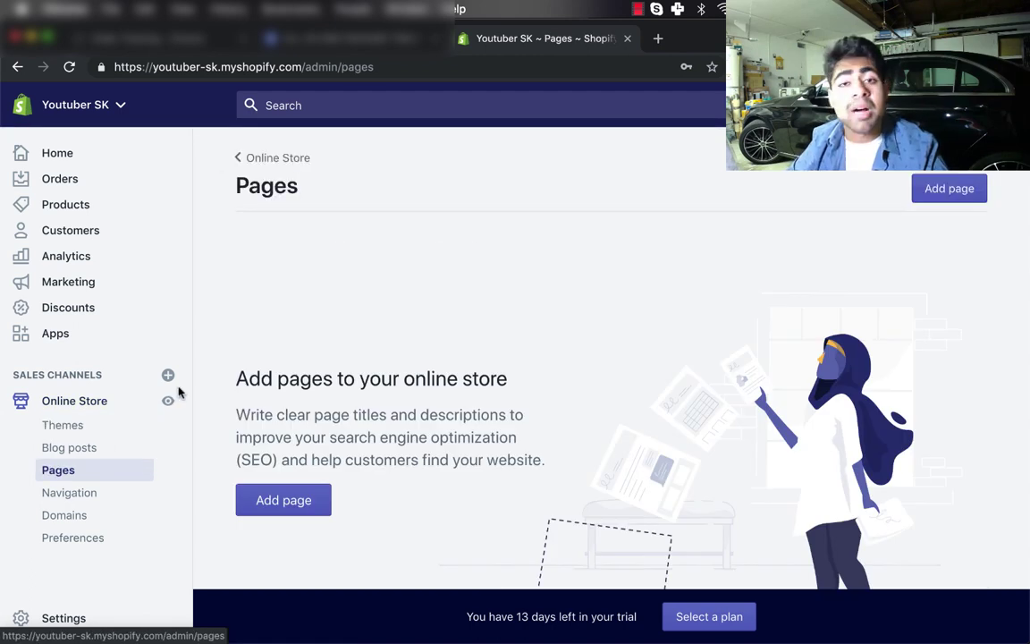
click(268, 498)
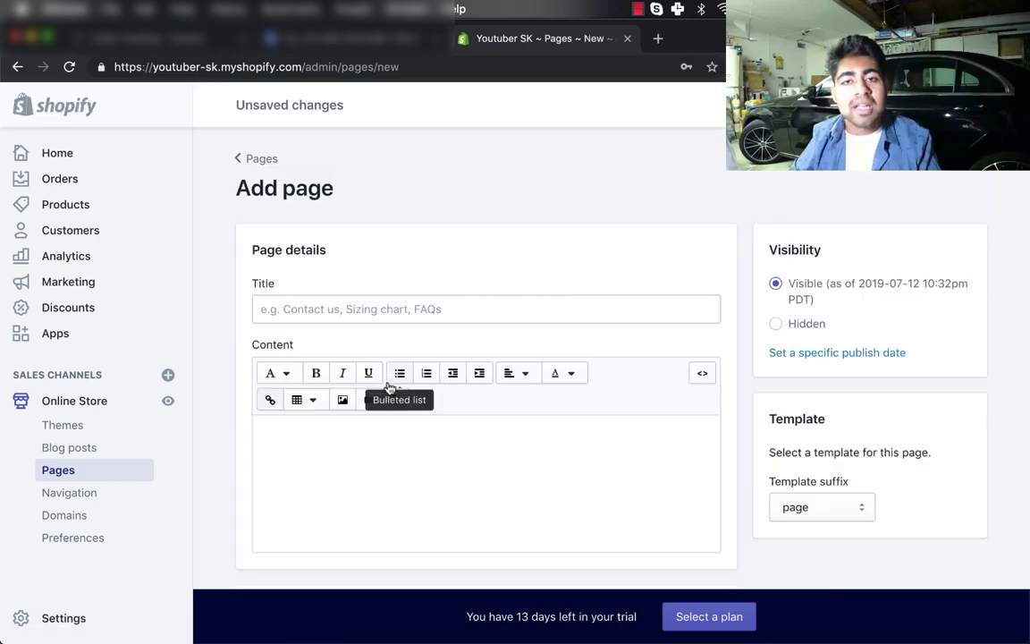
click(379, 306)
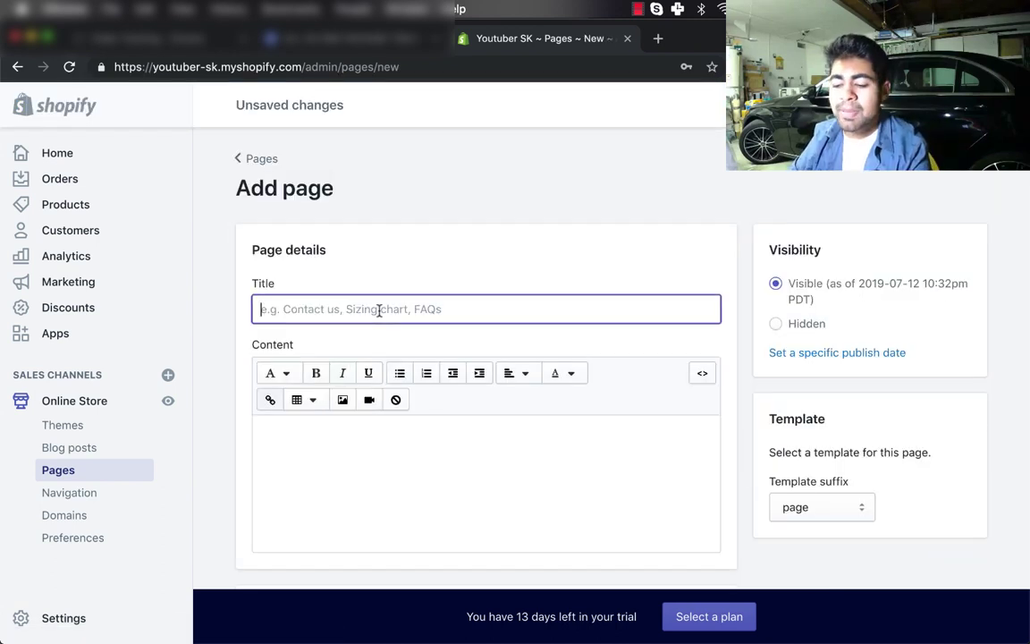
text(Order Trackig)
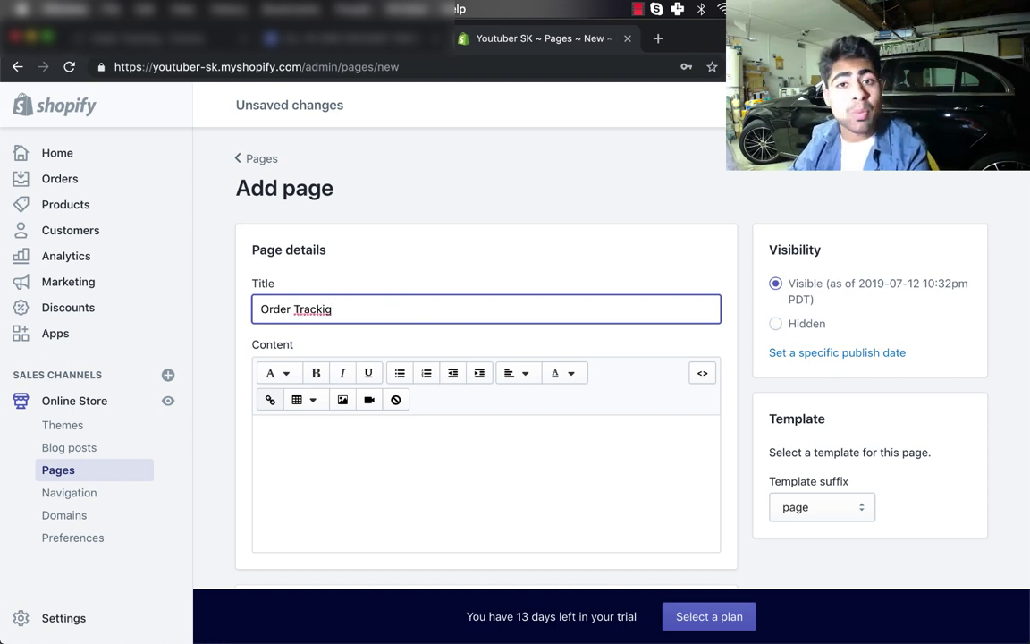
key(BackSpace)
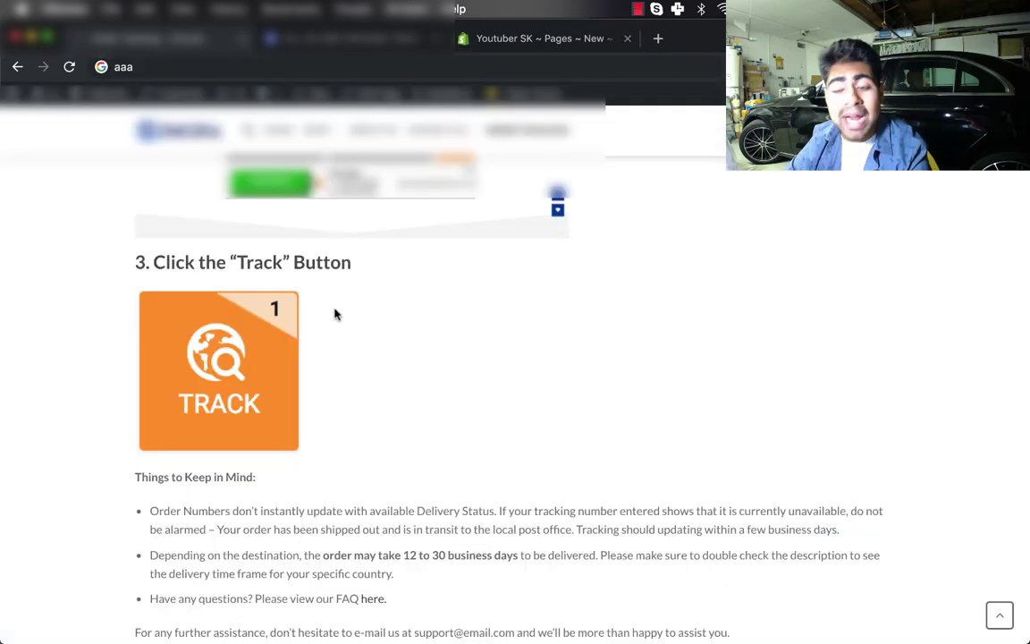
- Copy the two introductory paragraphs and the "1. Visit the website" heading from the example page into the new page's content, followed by a blank line
scroll(333, 313, up, 10)
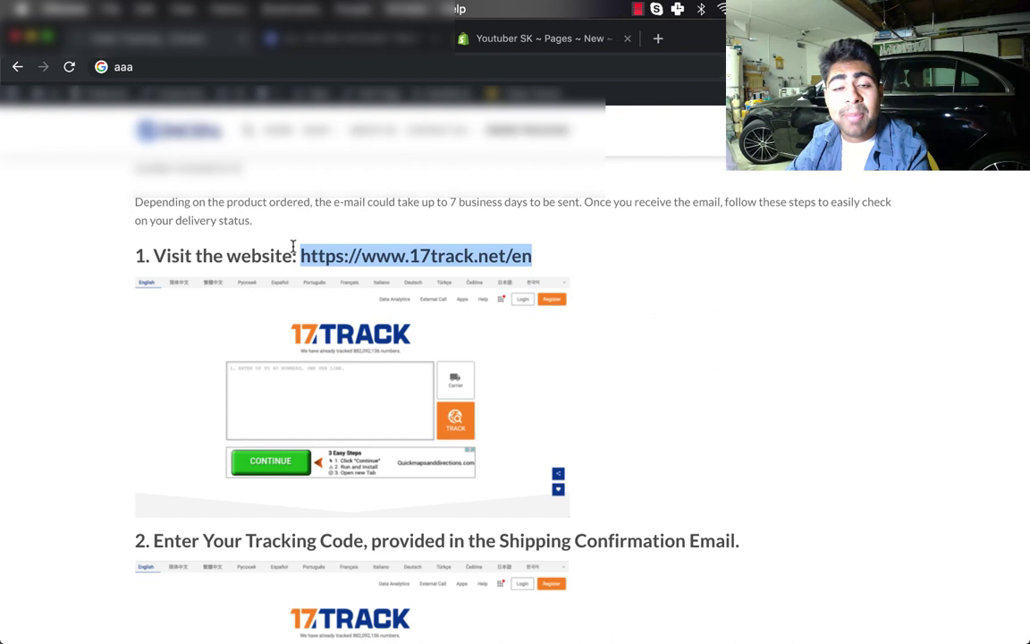
scroll(287, 289, up, 2)
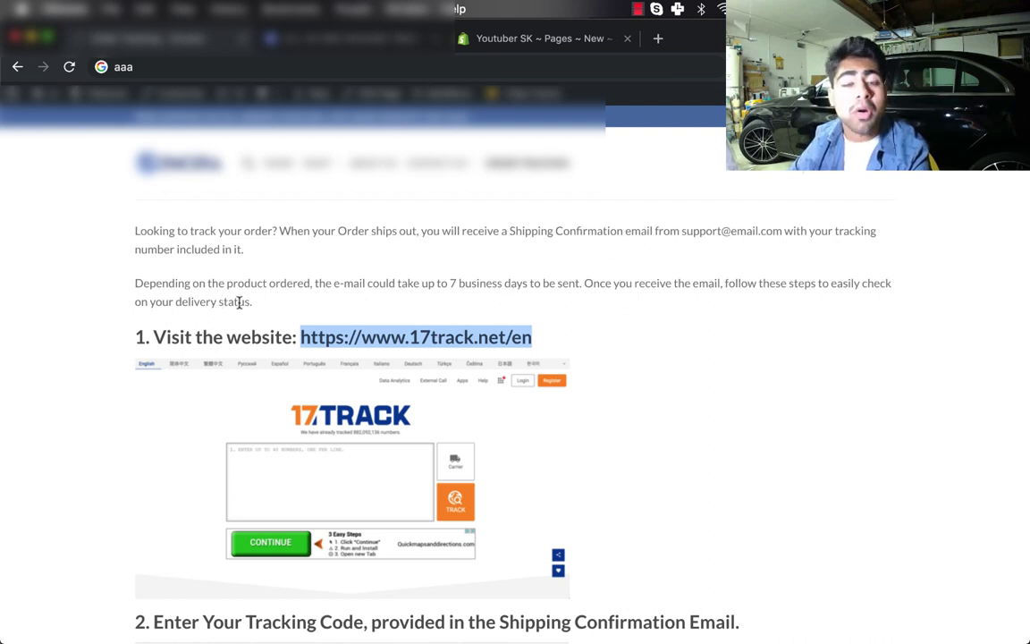
drag(131, 225, 551, 331)
key(cmd+c)
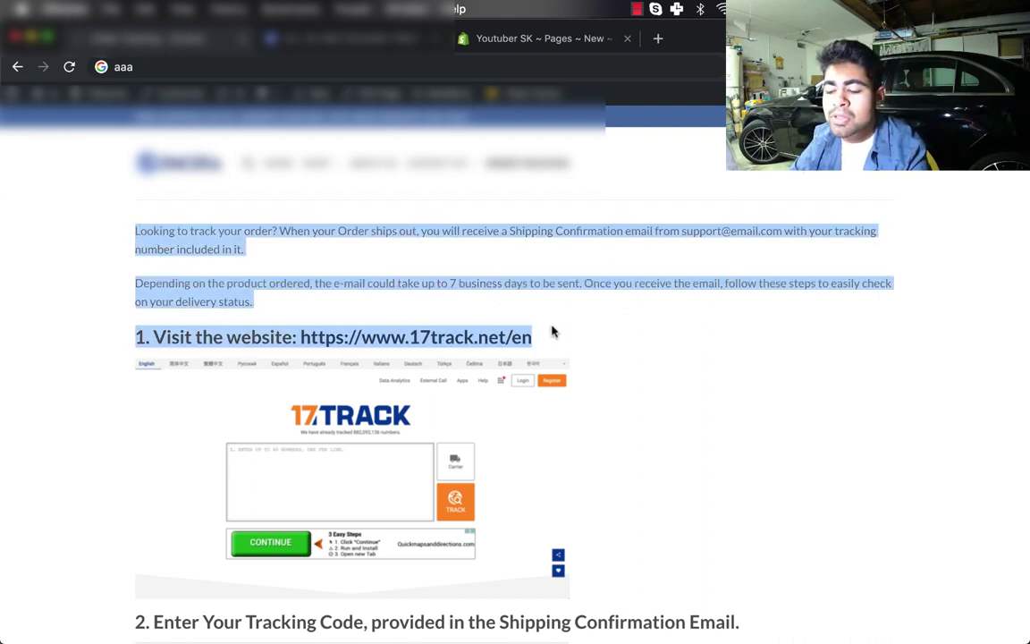
click(471, 39)
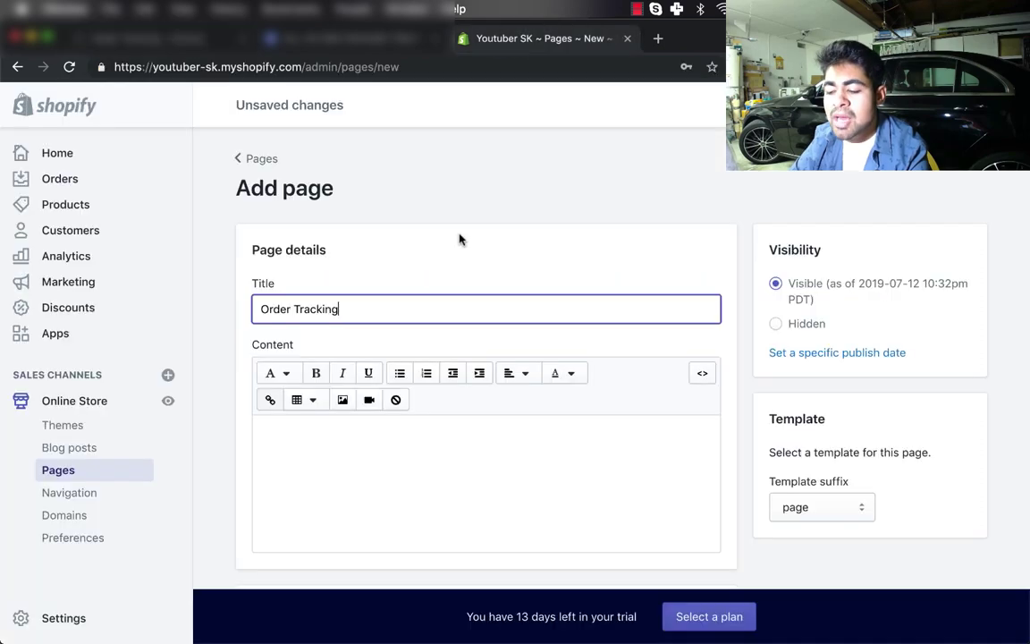
click(416, 430)
key(cmd+v)
scroll(430, 233, down, 1)
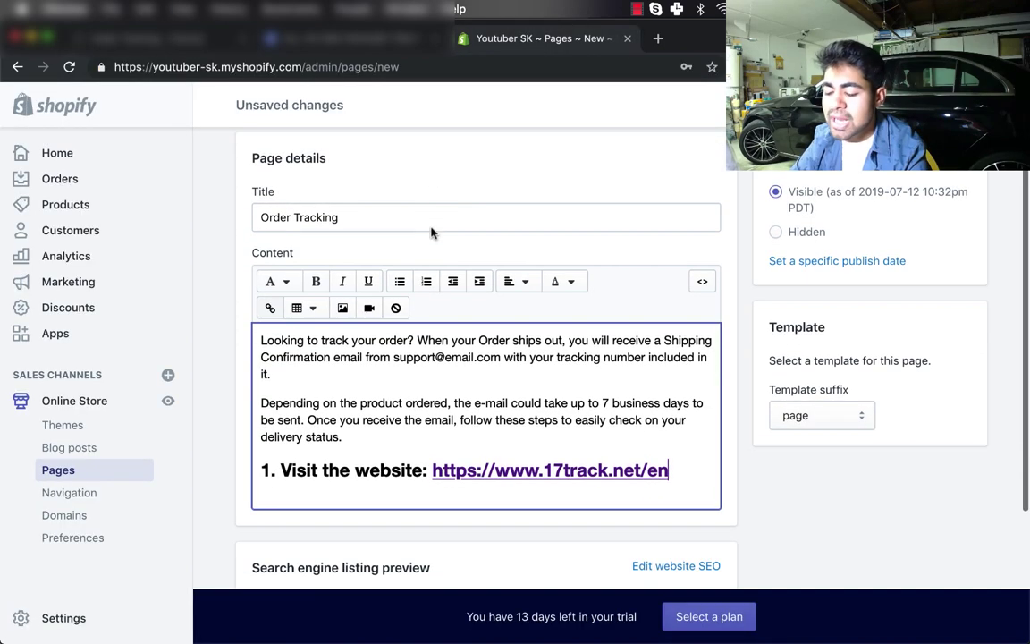
key(Return)
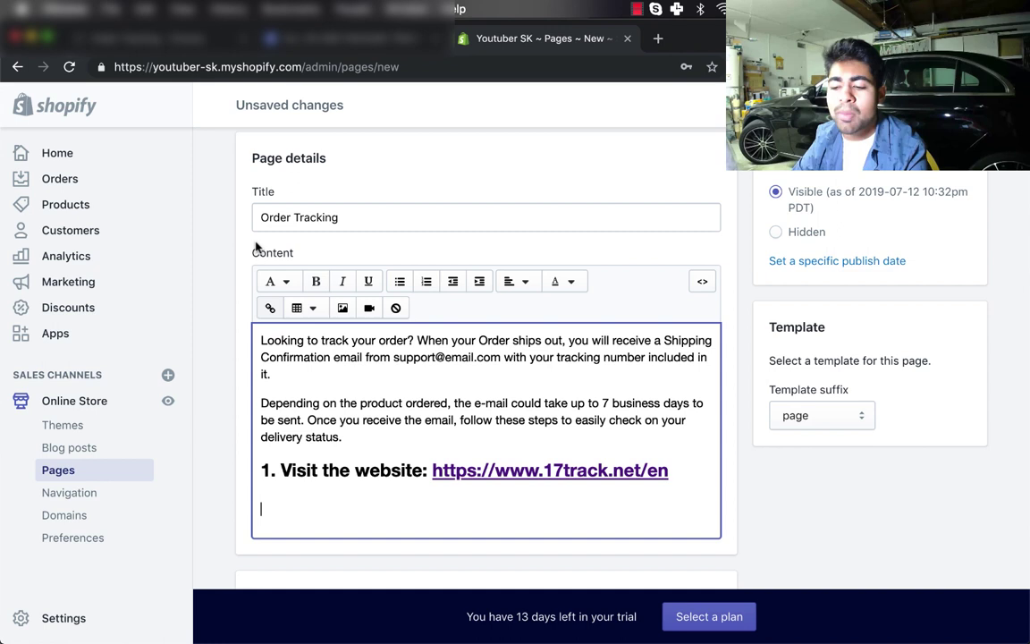
- Copy the image address of the 17TRACK screenshot under step 1 on the example page
click(168, 40)
scroll(367, 358, down, 1)
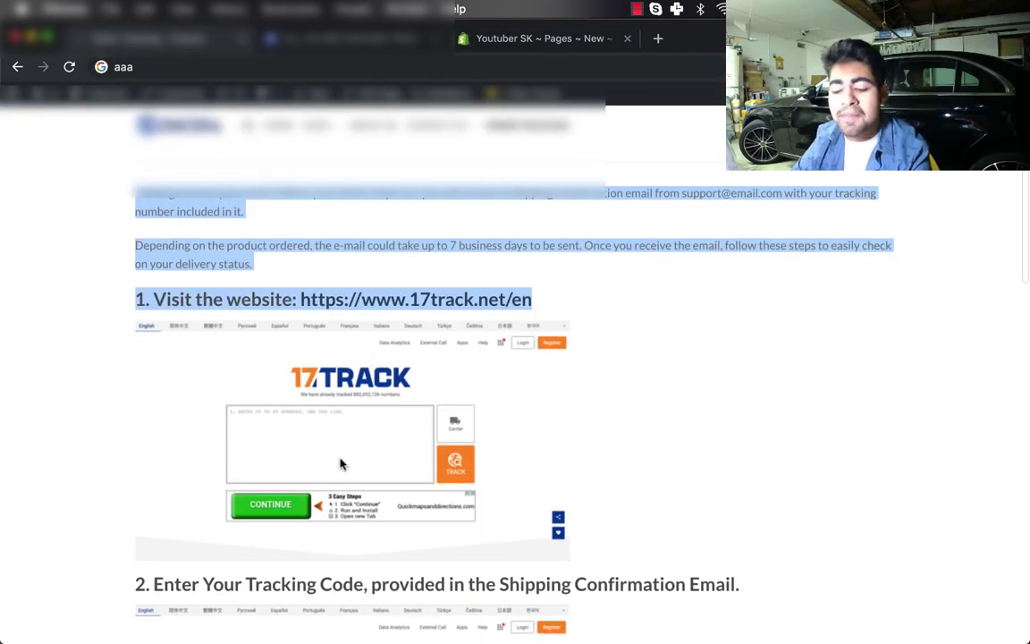
right_click(339, 397)
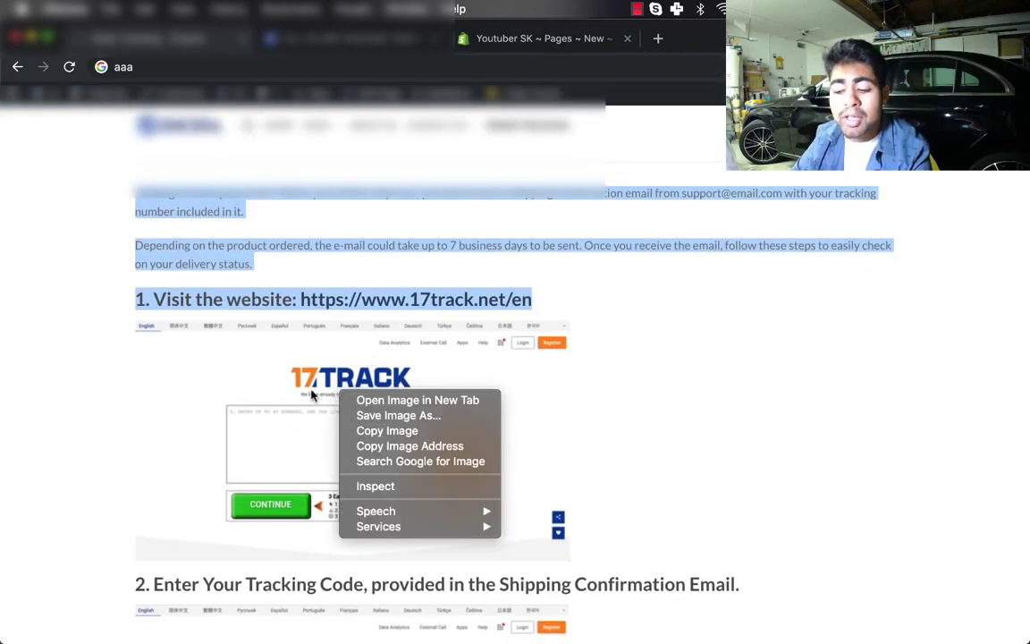
click(375, 430)
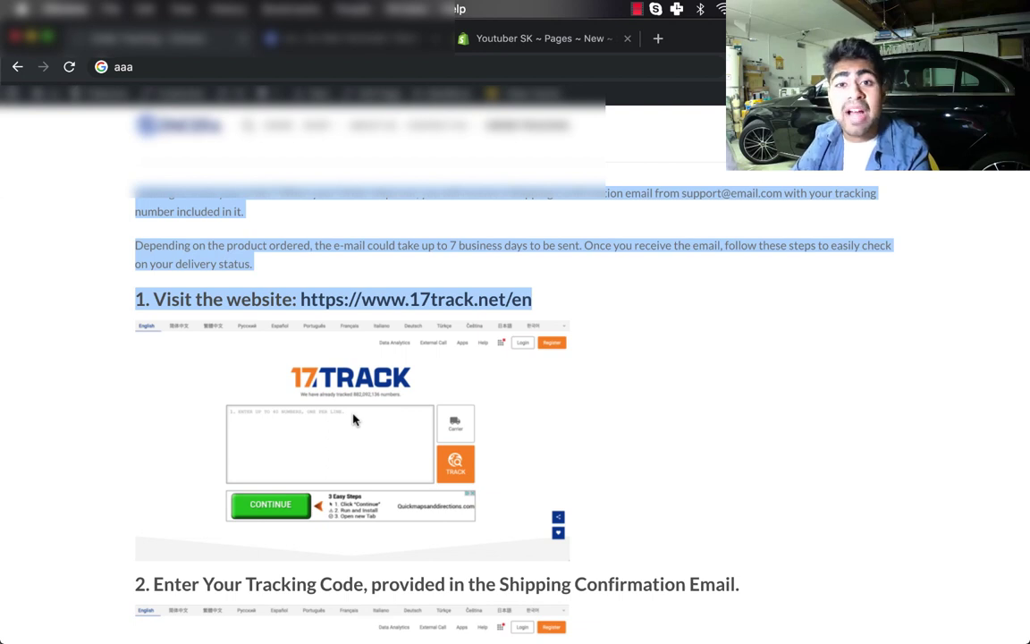
scroll(353, 420, down, 3)
right_click(353, 345)
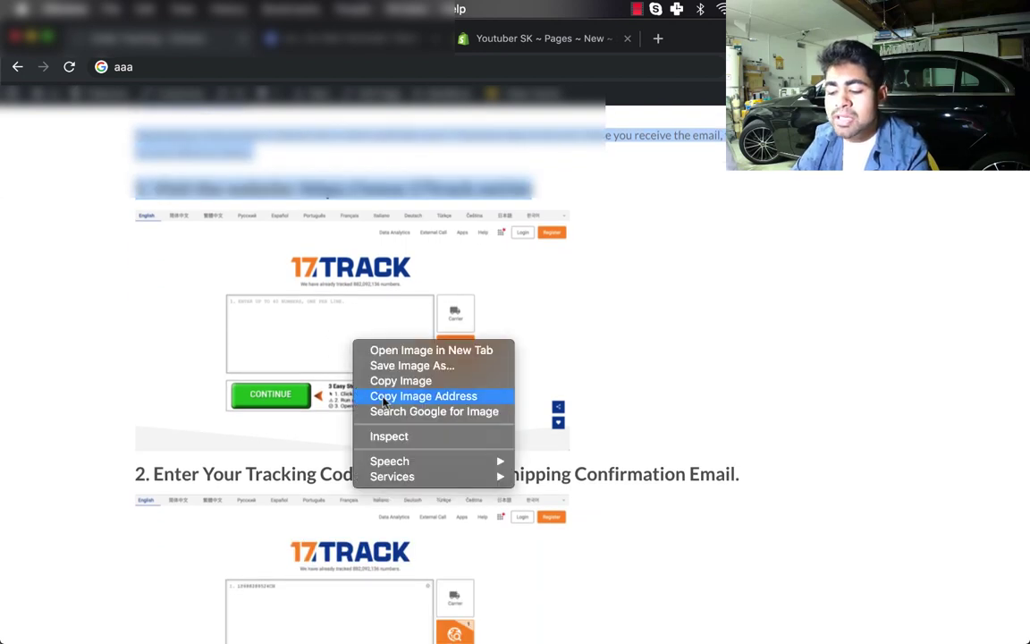
click(386, 398)
- Insert the 17TRACK screenshot by its copied URL beneath the "1. Visit the website" heading in the Shopify page content
click(490, 37)
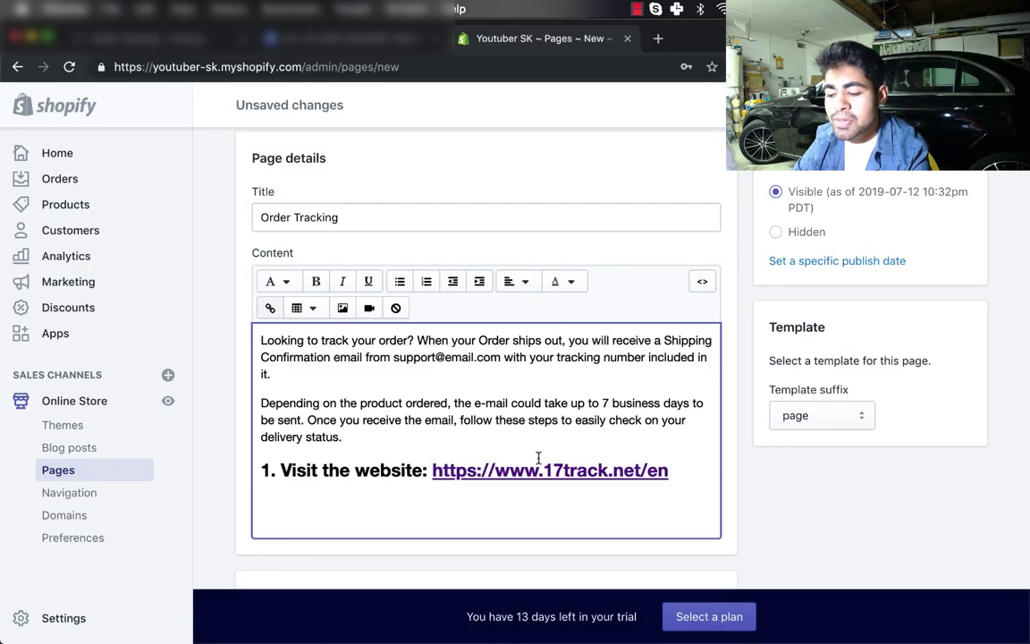
click(343, 308)
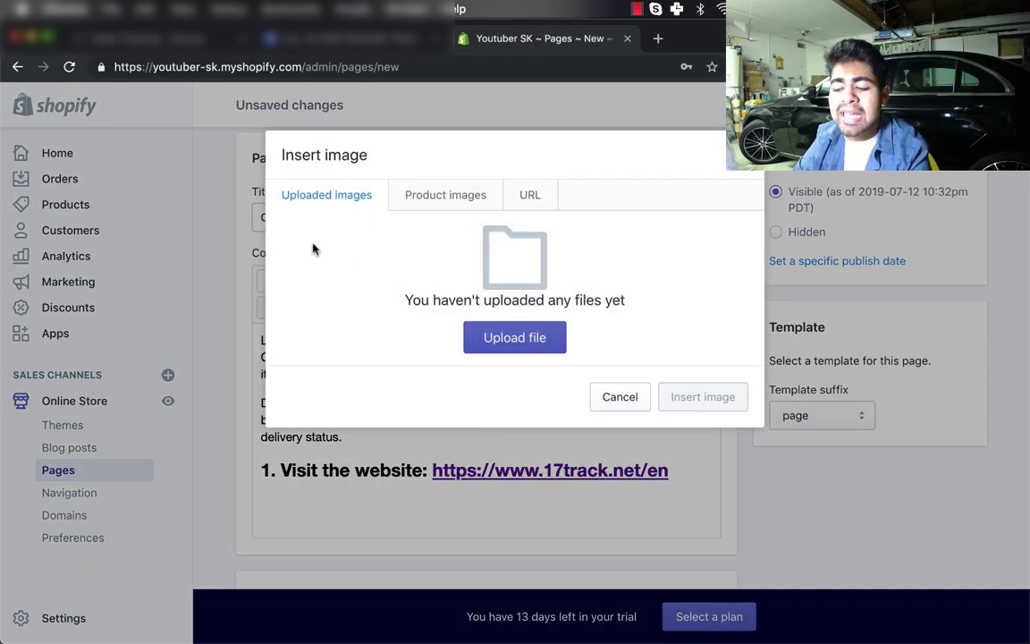
click(521, 196)
click(476, 245)
key(super+v)
click(716, 302)
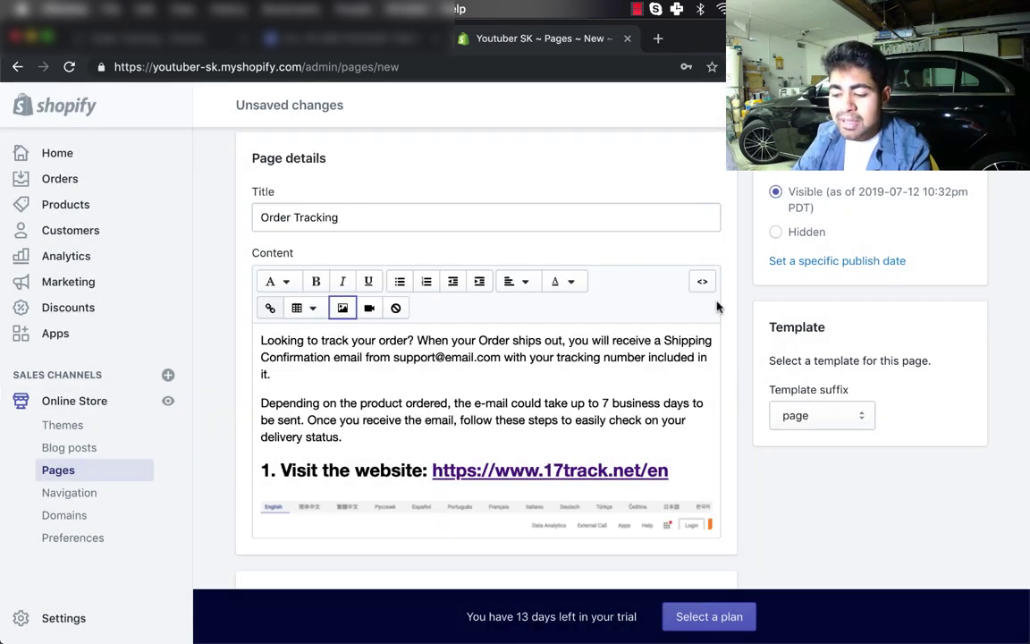
scroll(577, 350, down, 3)
scroll(581, 366, down, 2)
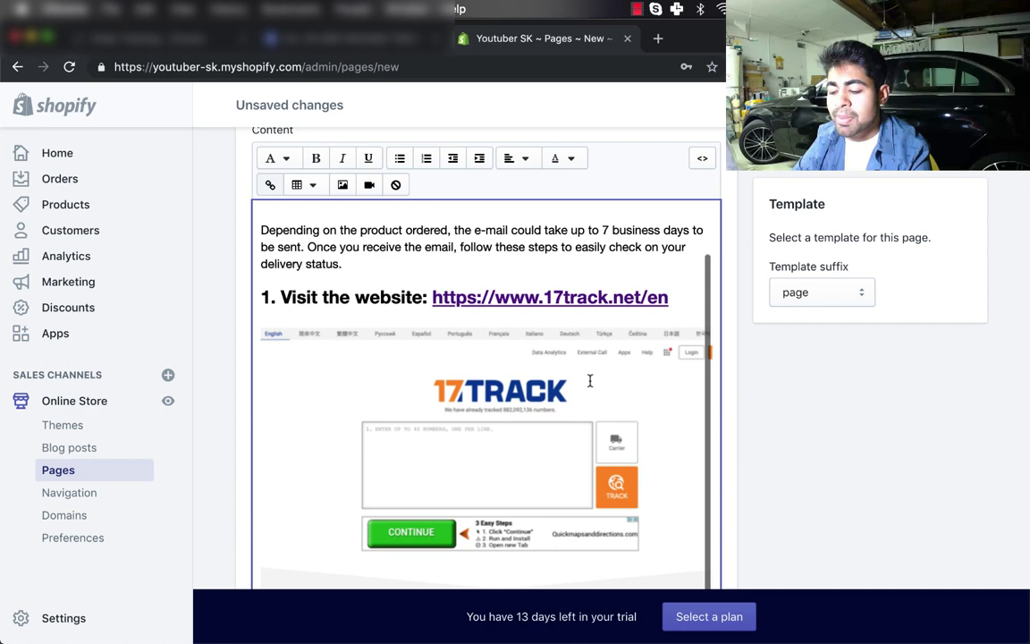
scroll(591, 381, down, 1)
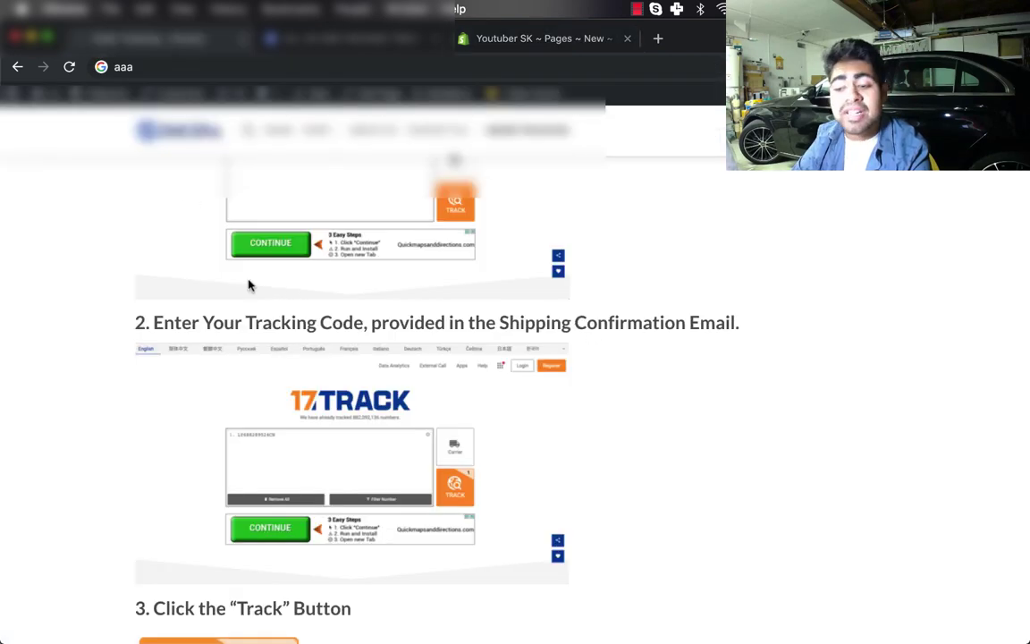
- Return from the example page to the Shopify admin and save the new Order Tracking page
scroll(249, 281, down, 3)
scroll(237, 329, up, 5)
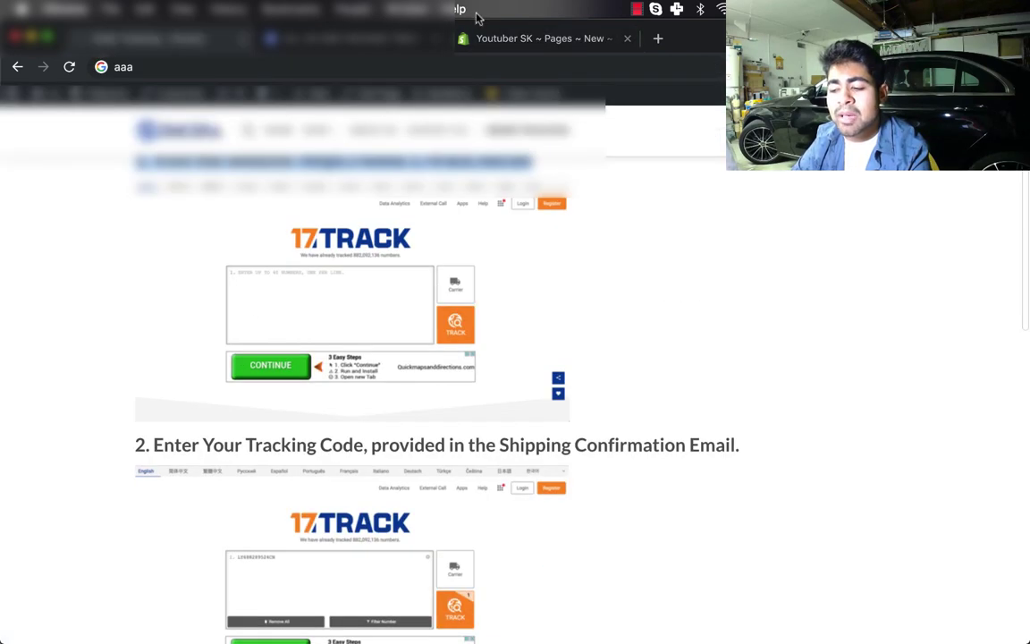
click(480, 40)
scroll(533, 167, up, 1)
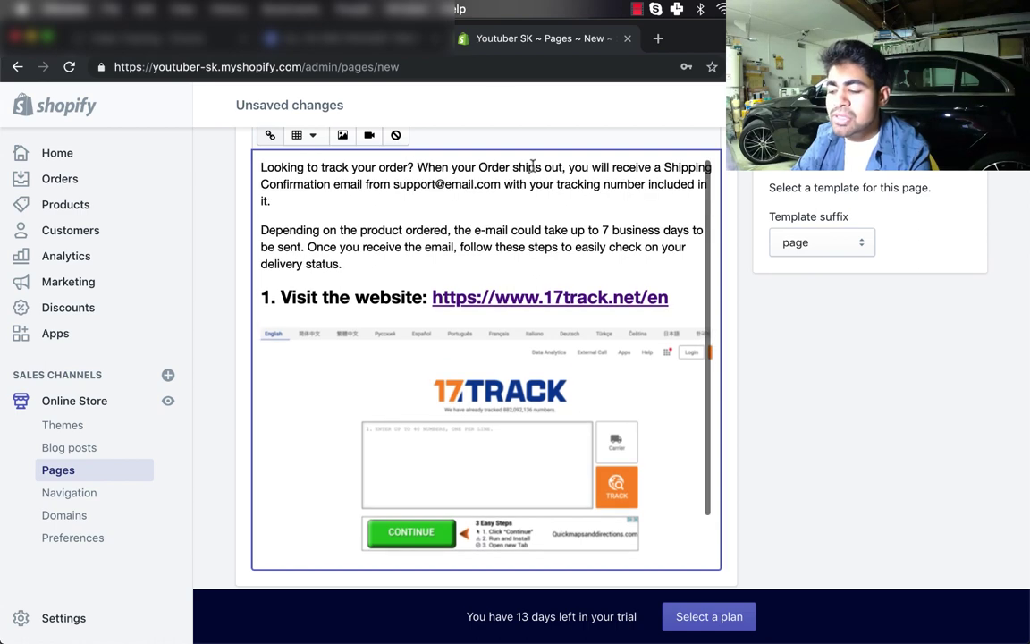
scroll(533, 166, up, 5)
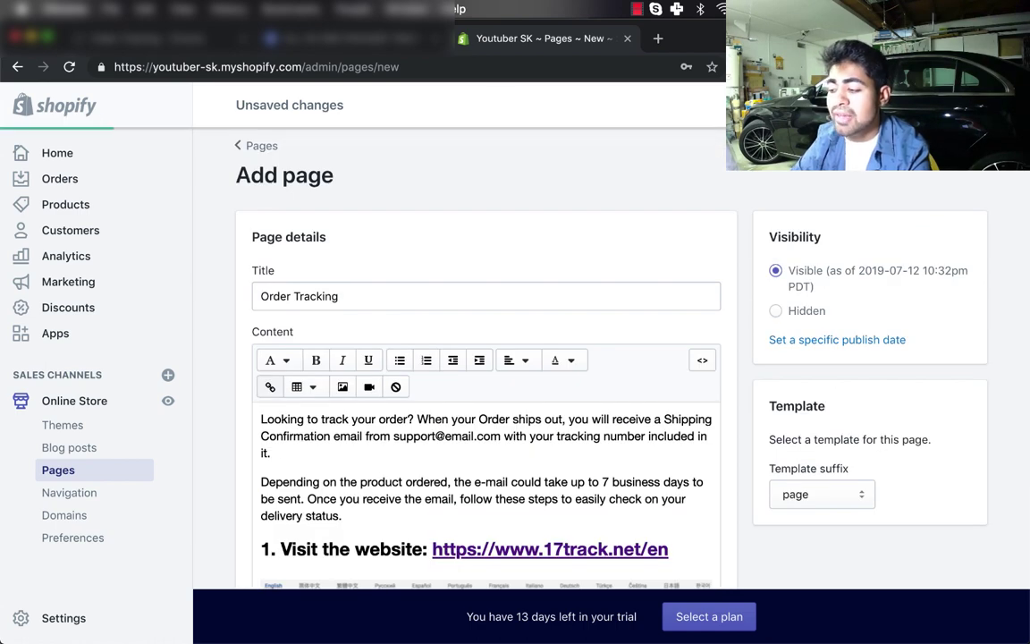
key(super+s)
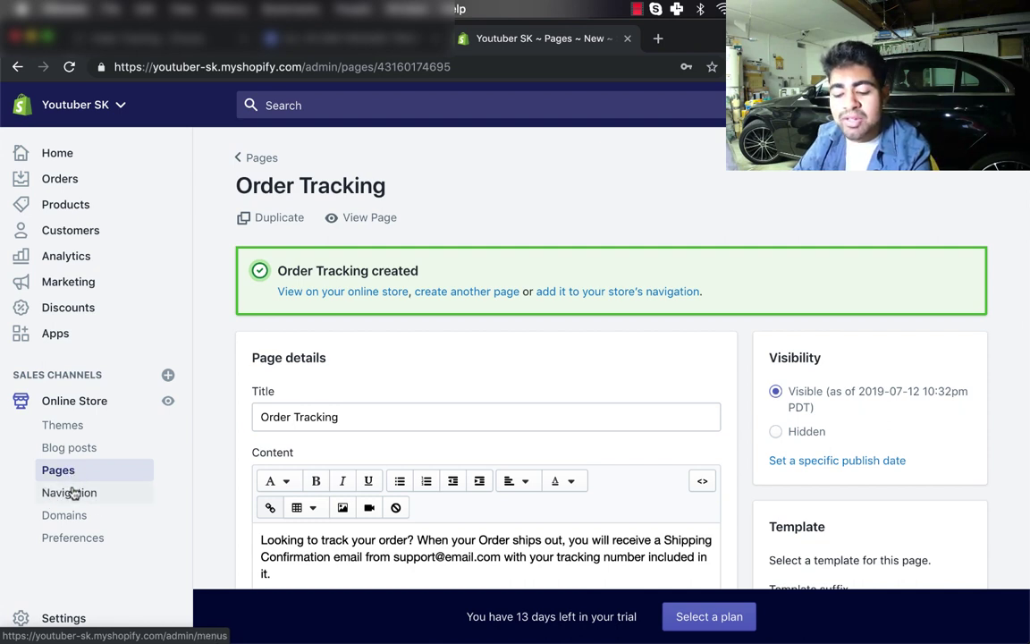
- Add an "Order Tracking" item linked to the Order Tracking page to the store's Main menu and save the menu
click(71, 491)
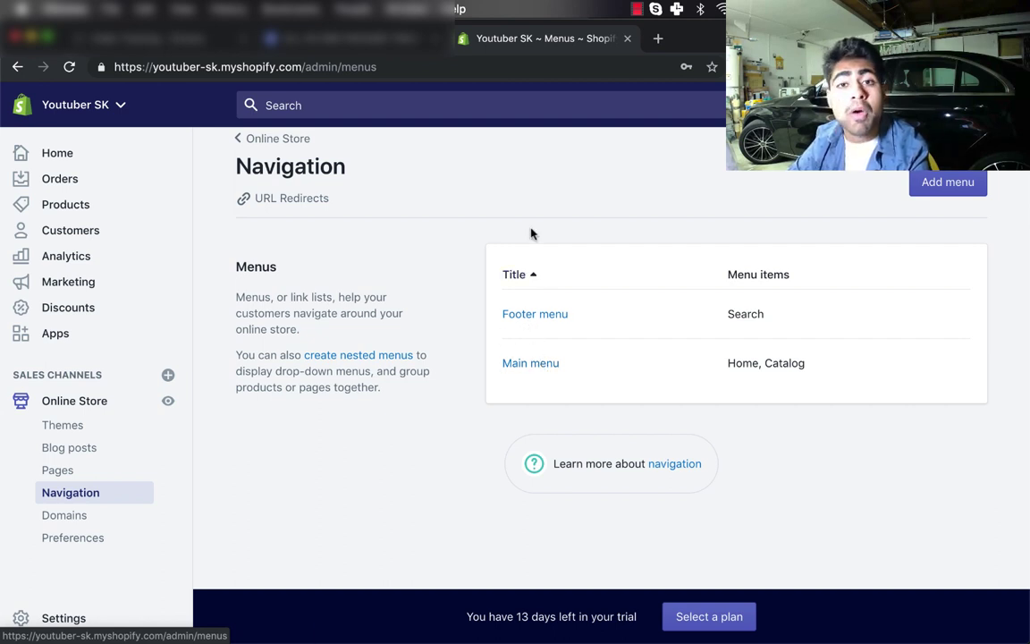
click(528, 367)
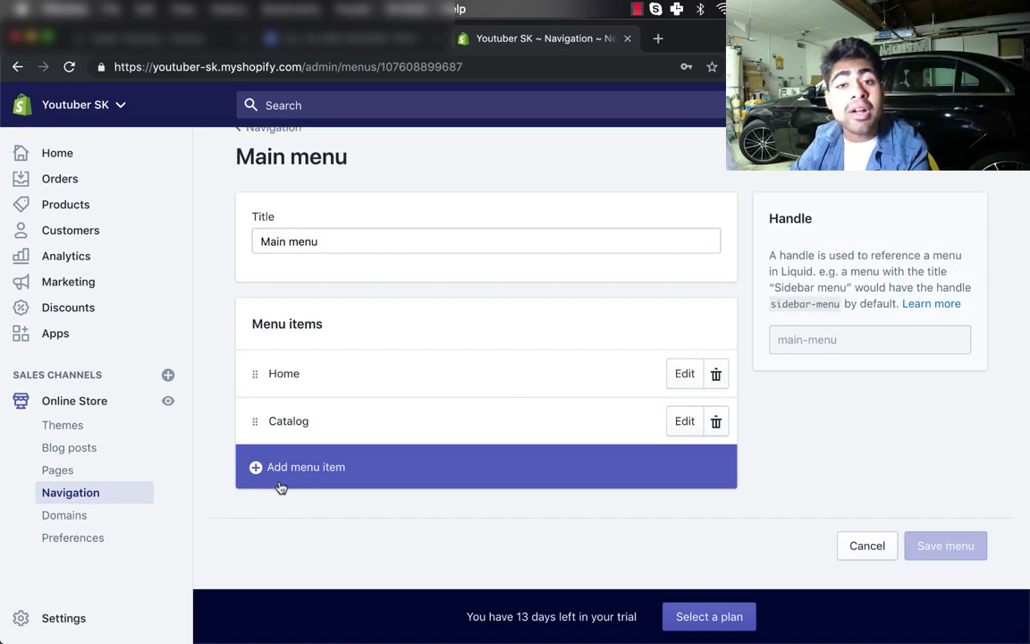
click(280, 483)
click(314, 427)
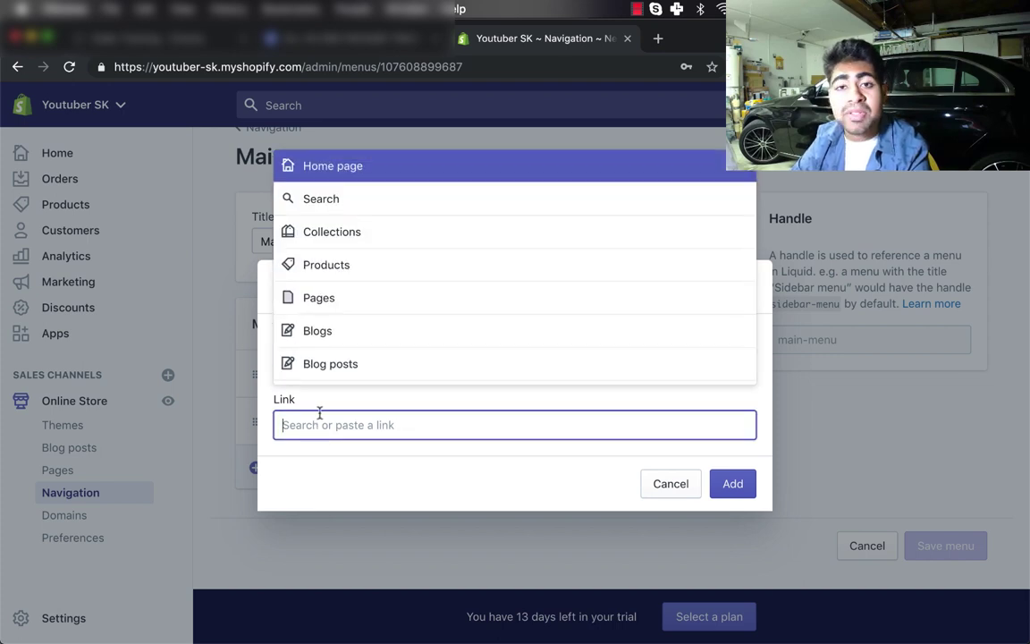
click(312, 307)
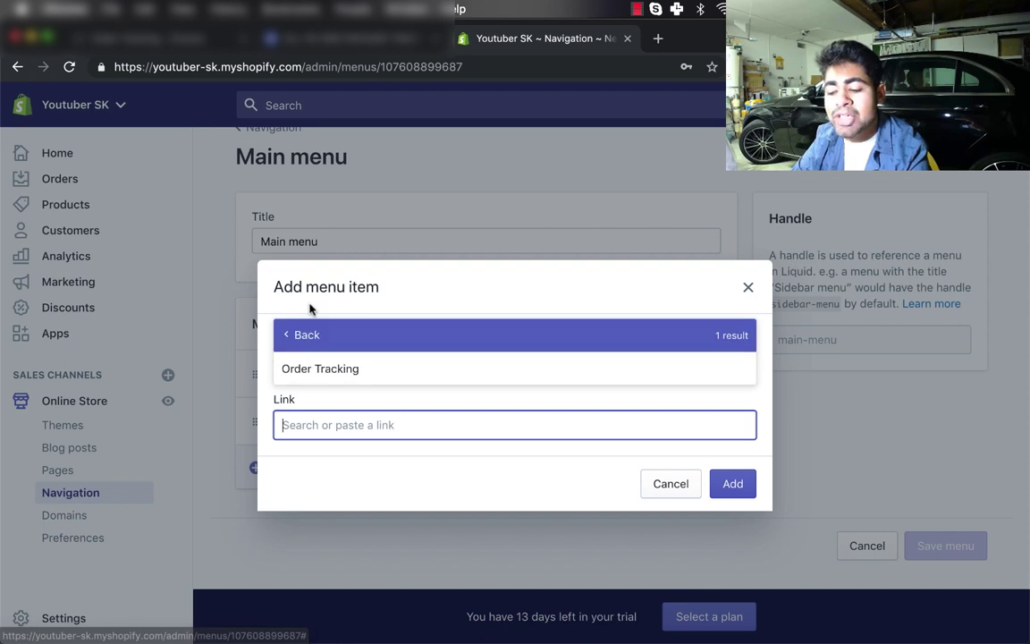
click(318, 370)
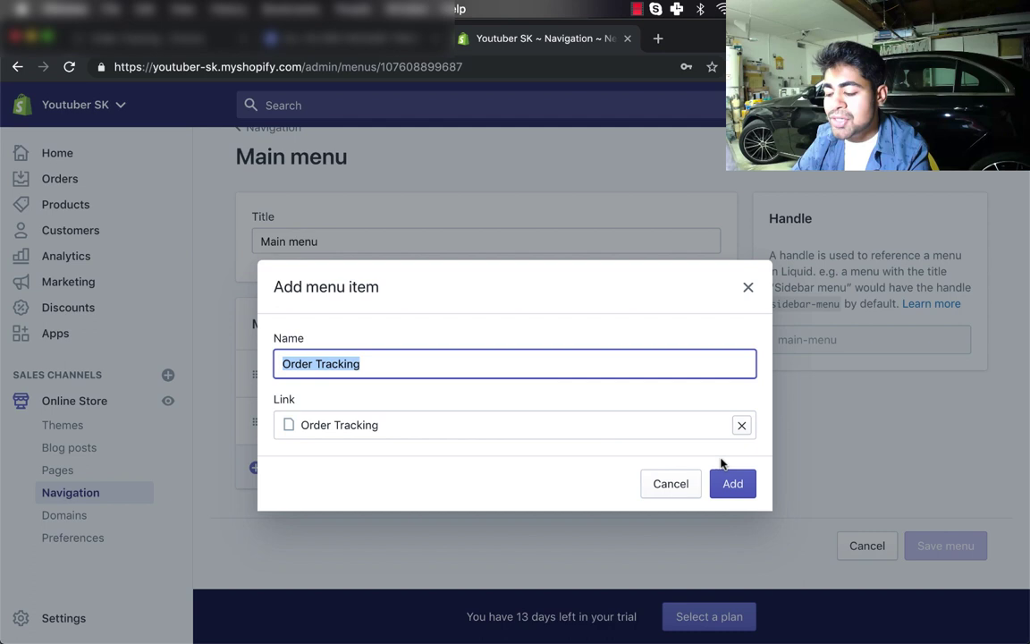
click(733, 483)
scroll(953, 524, down, 2)
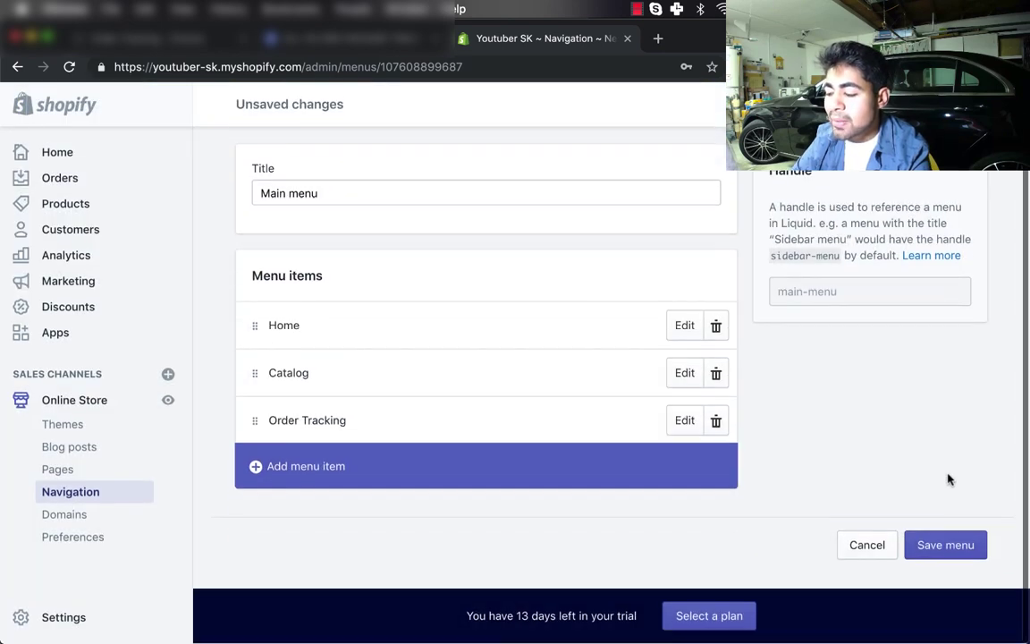
click(945, 546)
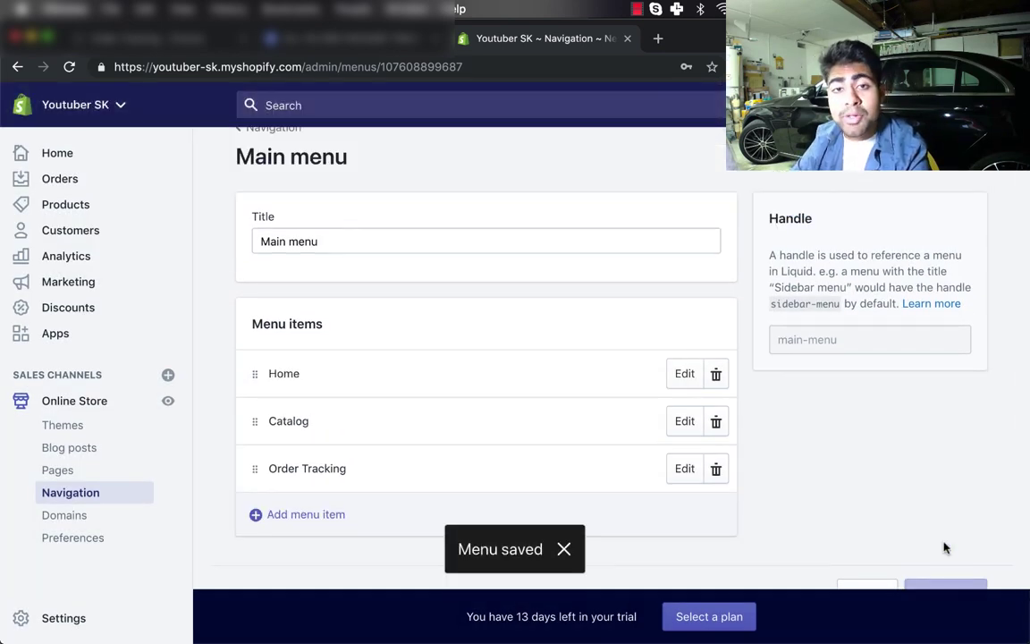
- Add an "Order Tracking" item linked to the Order Tracking page to the Footer menu and save that menu
scroll(272, 391, up, 2)
click(270, 161)
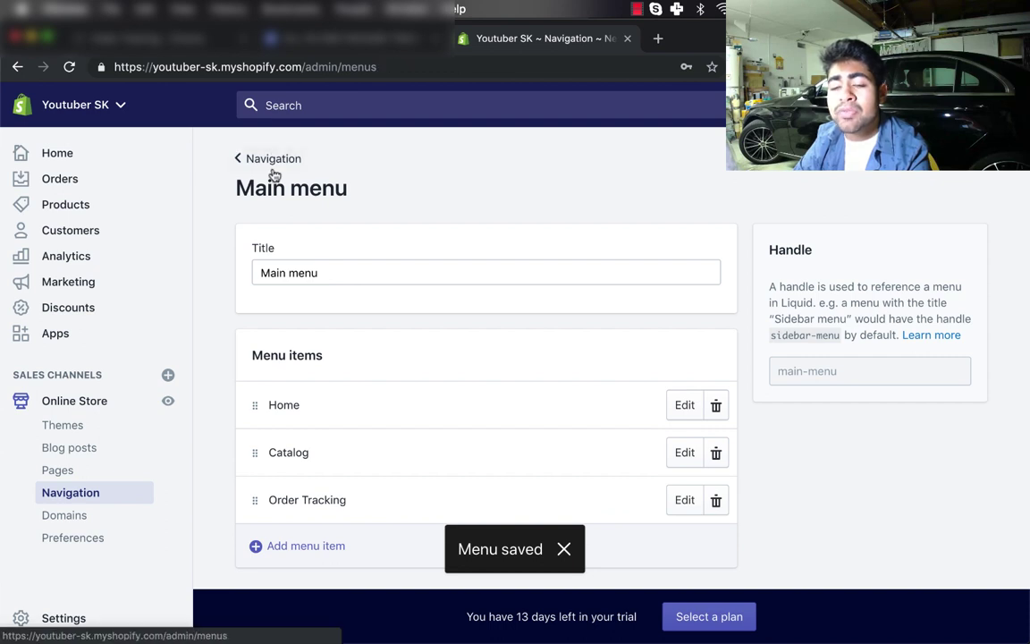
click(519, 334)
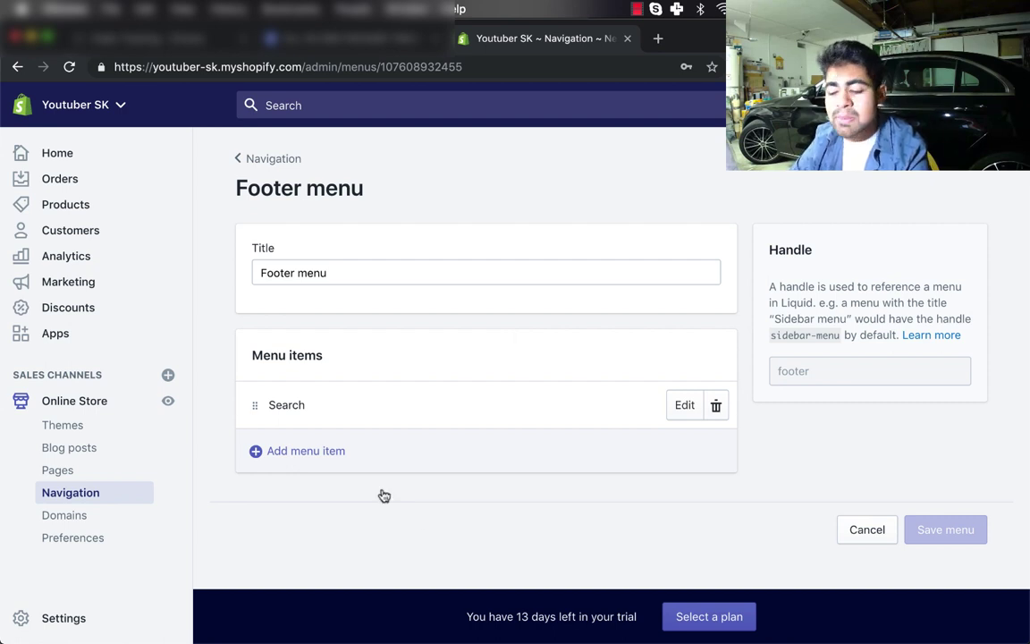
click(265, 461)
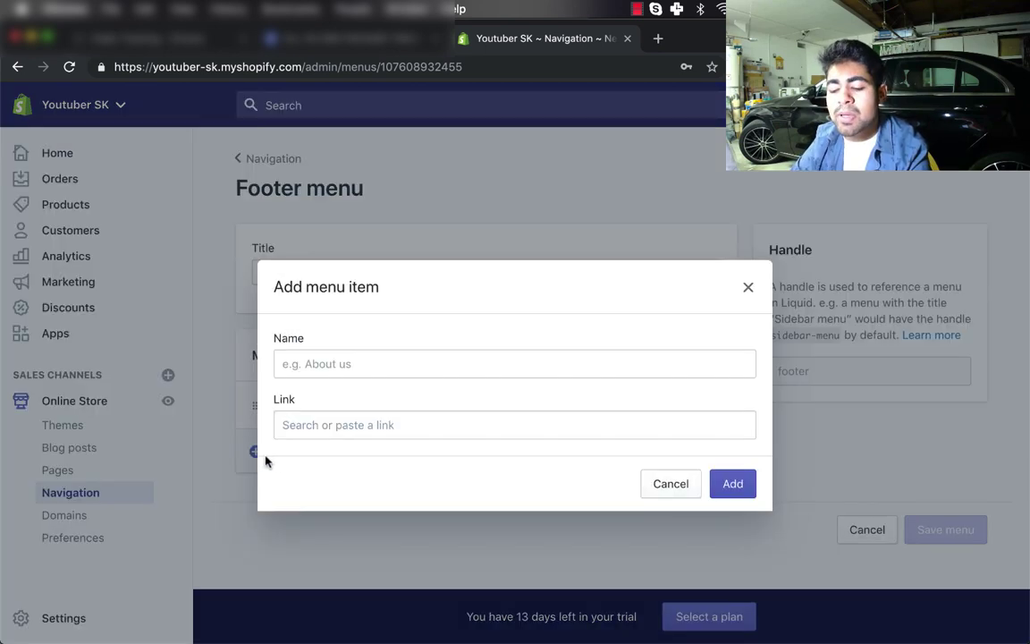
click(309, 362)
click(462, 425)
click(443, 302)
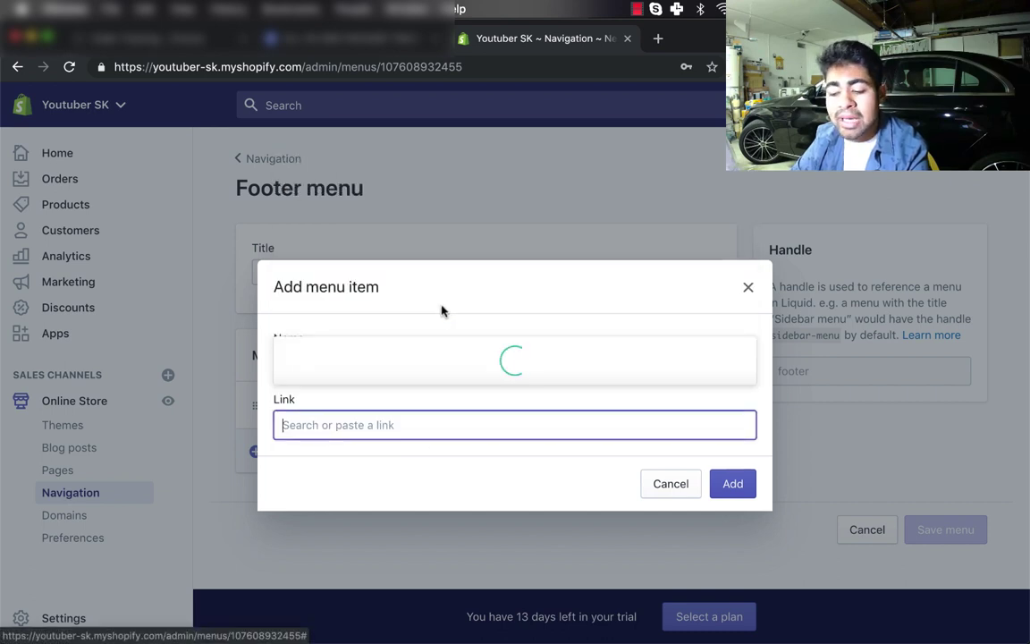
click(412, 366)
click(731, 487)
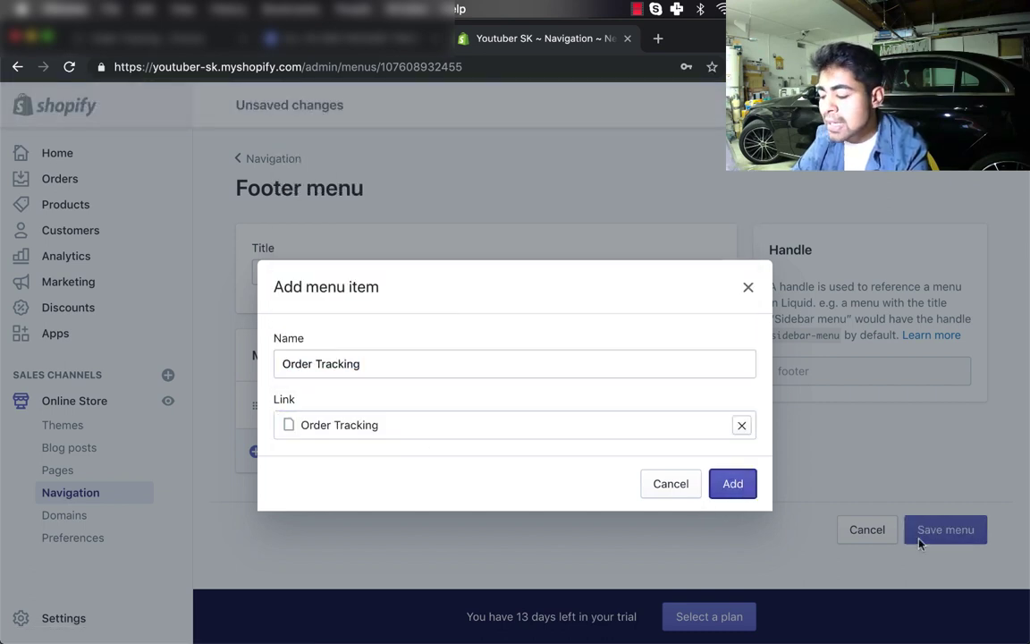
scroll(942, 536, down, 1)
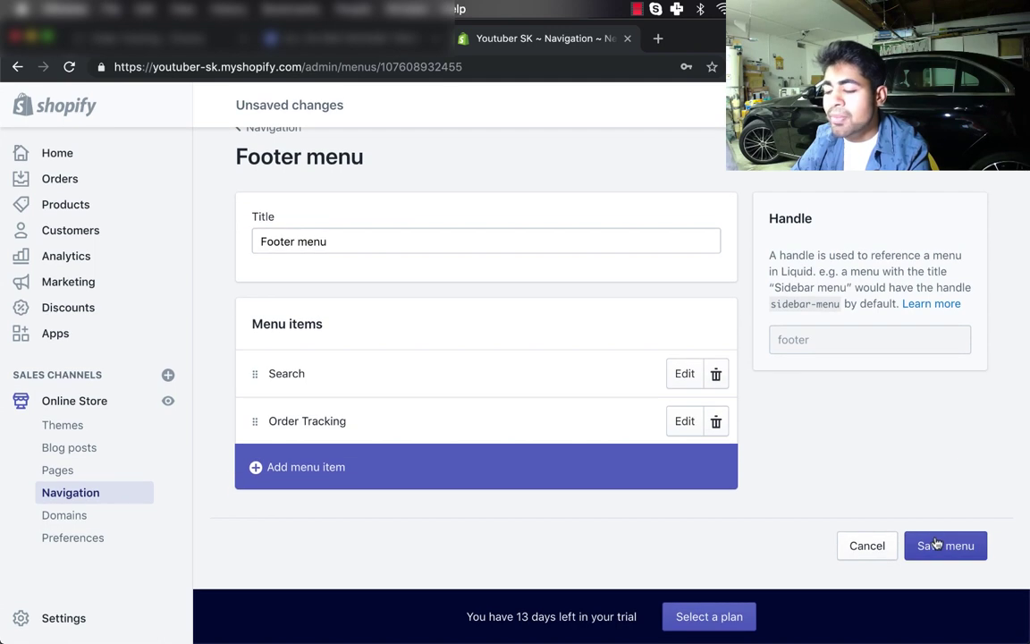
click(936, 545)
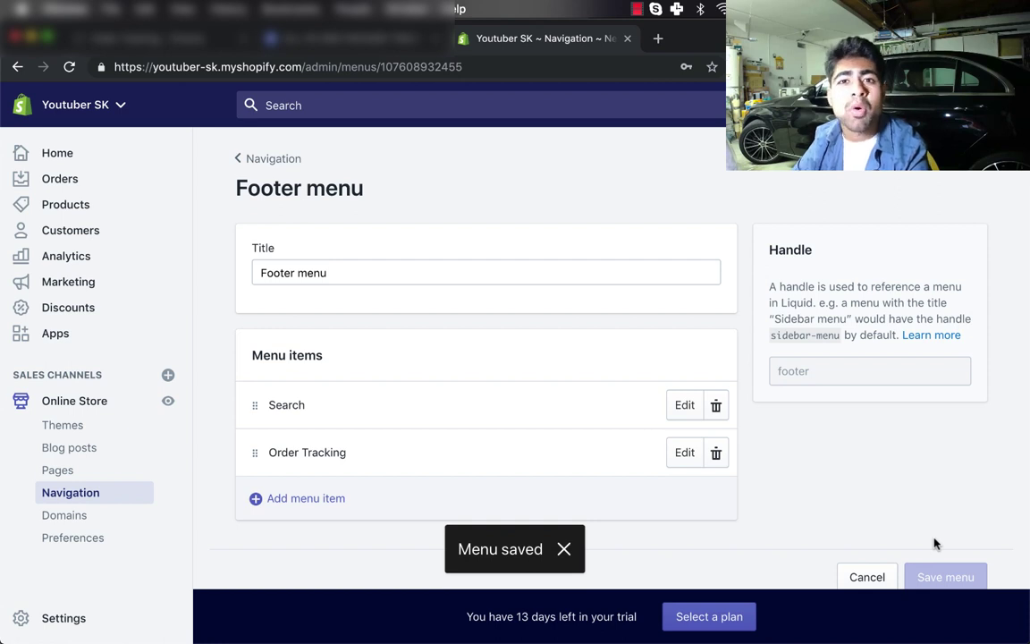
- View the live online store, open its Order Tracking page and examine the published text and 17TRACK screenshot
click(168, 402)
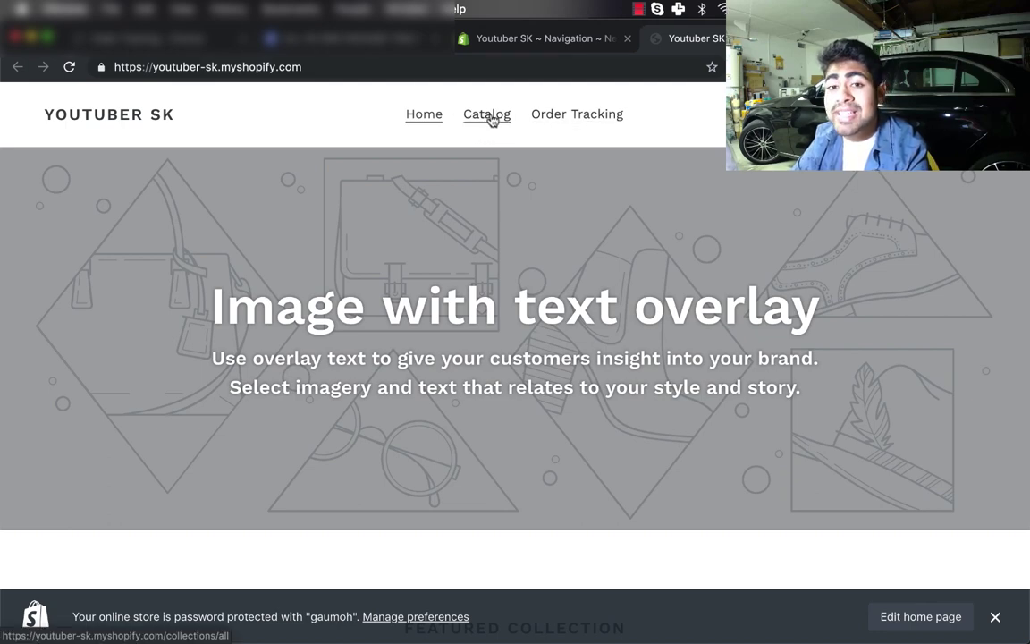
click(588, 127)
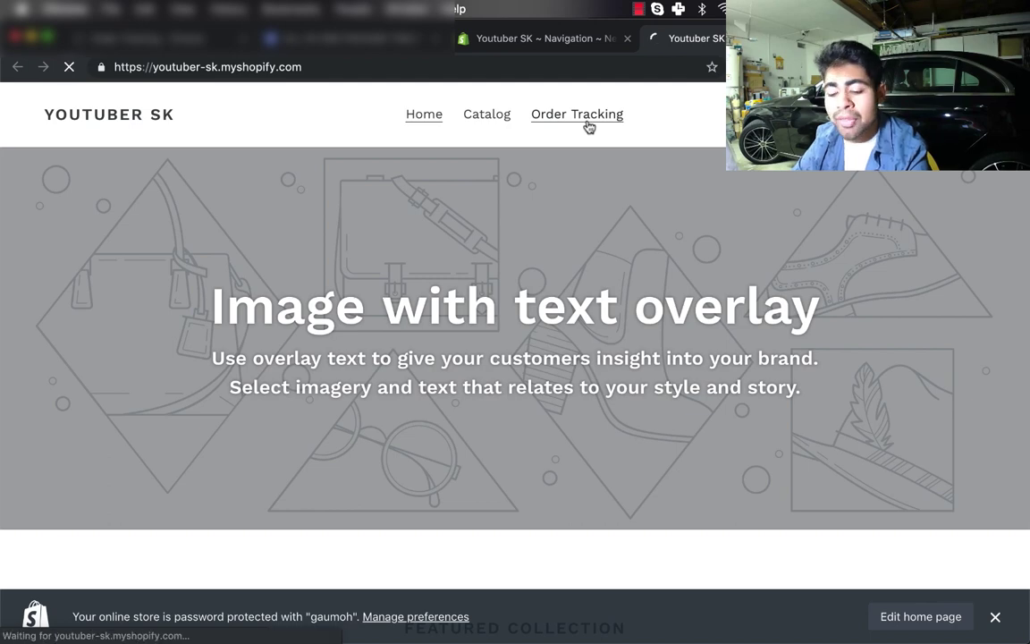
scroll(597, 133, down, 2)
scroll(415, 218, down, 3)
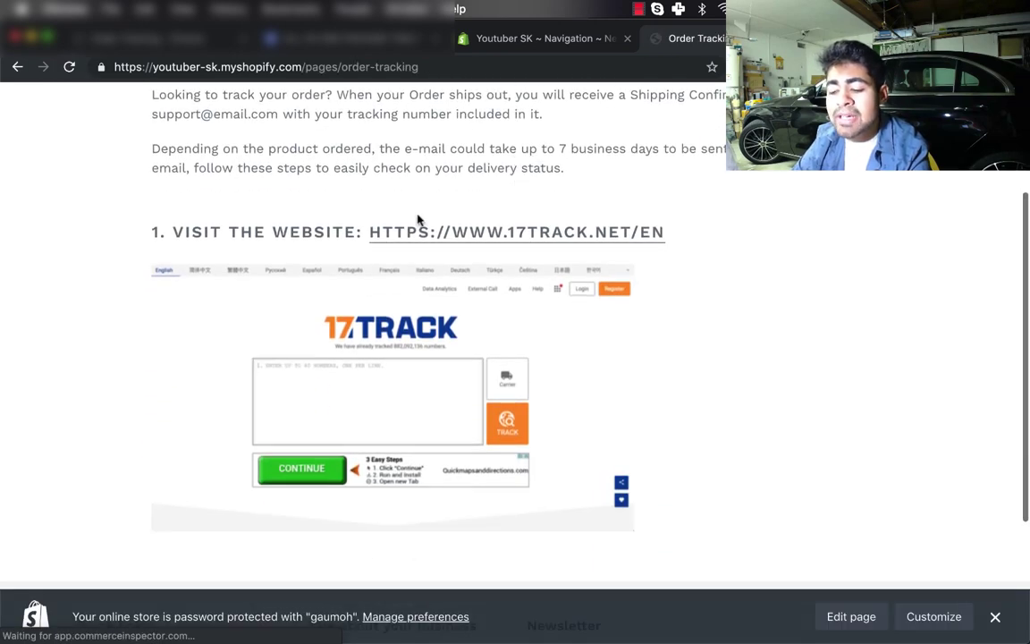
scroll(426, 223, up, 2)
scroll(427, 225, down, 2)
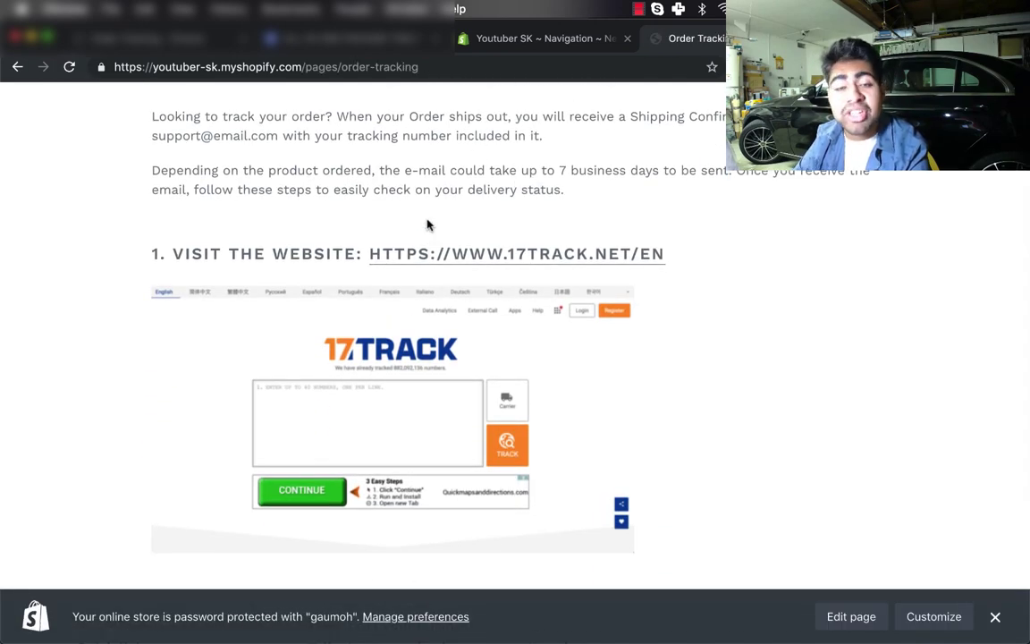
scroll(427, 226, up, 2)
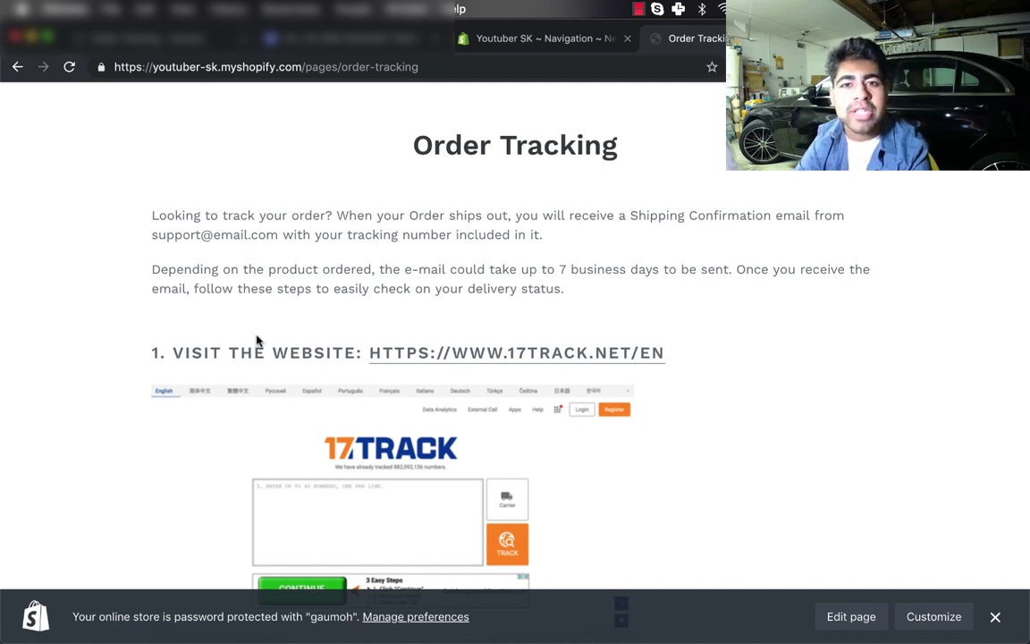
scroll(351, 260, up, 2)
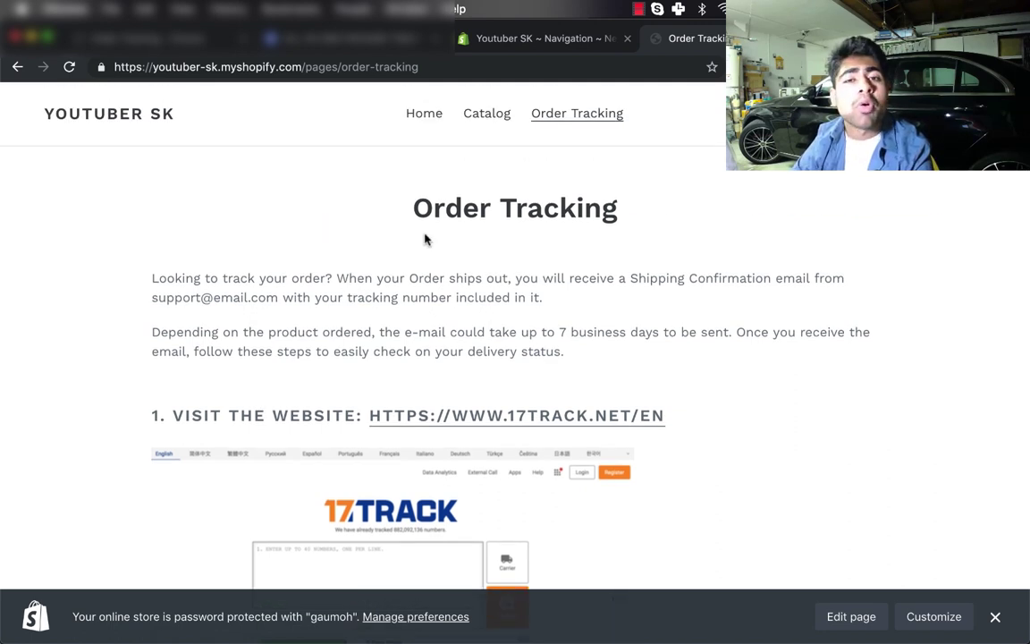